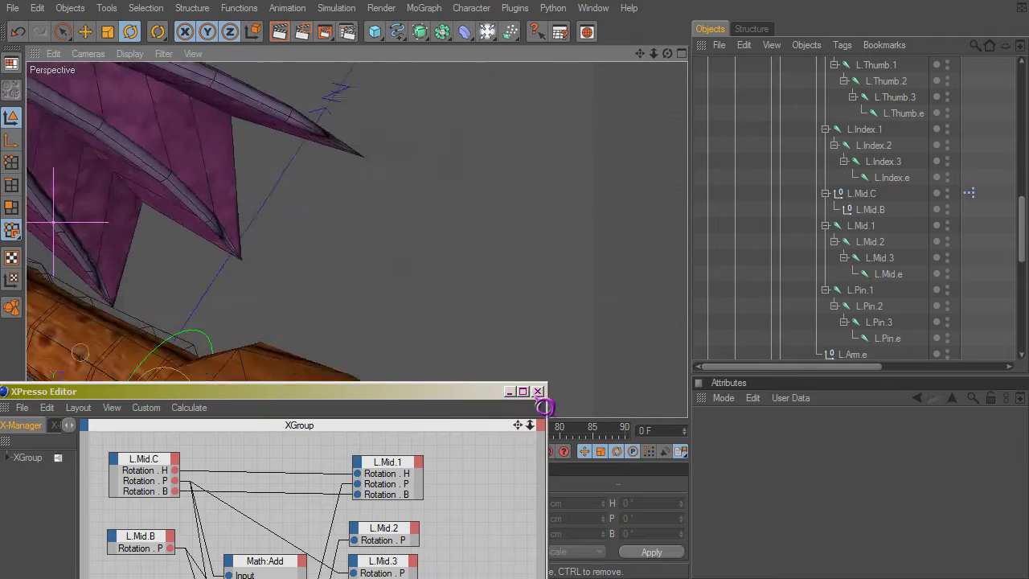
Duplicate the L.Mid.B null and place the copy directly above L.Hand in the arm hierarchy
click(859, 194)
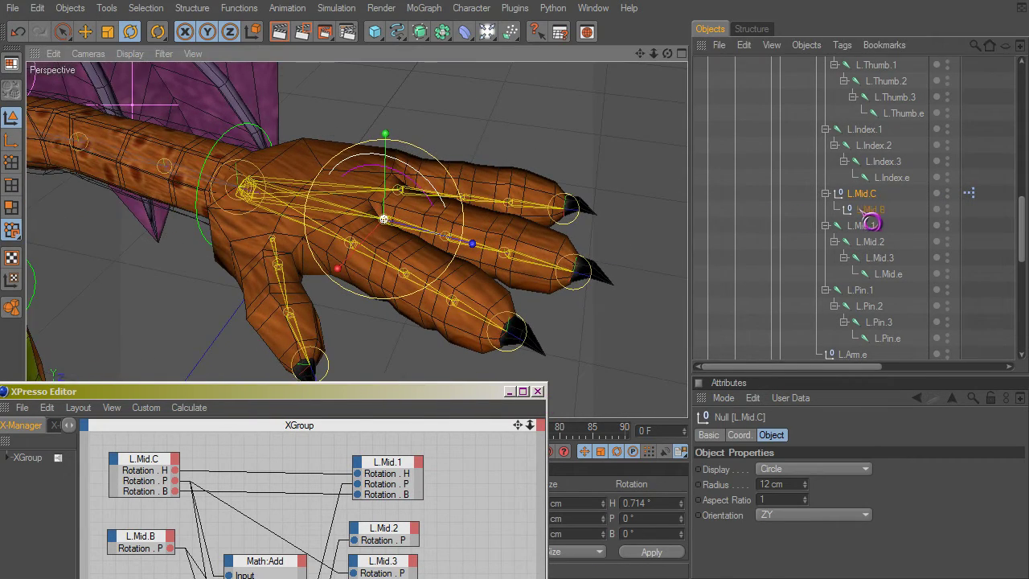
click(870, 211)
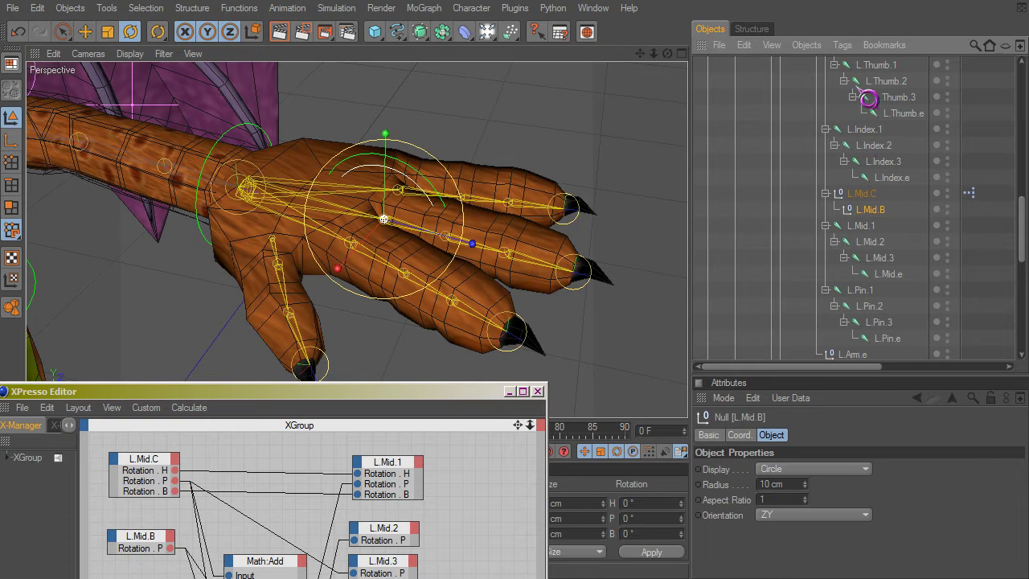
scroll(873, 69, up, 3)
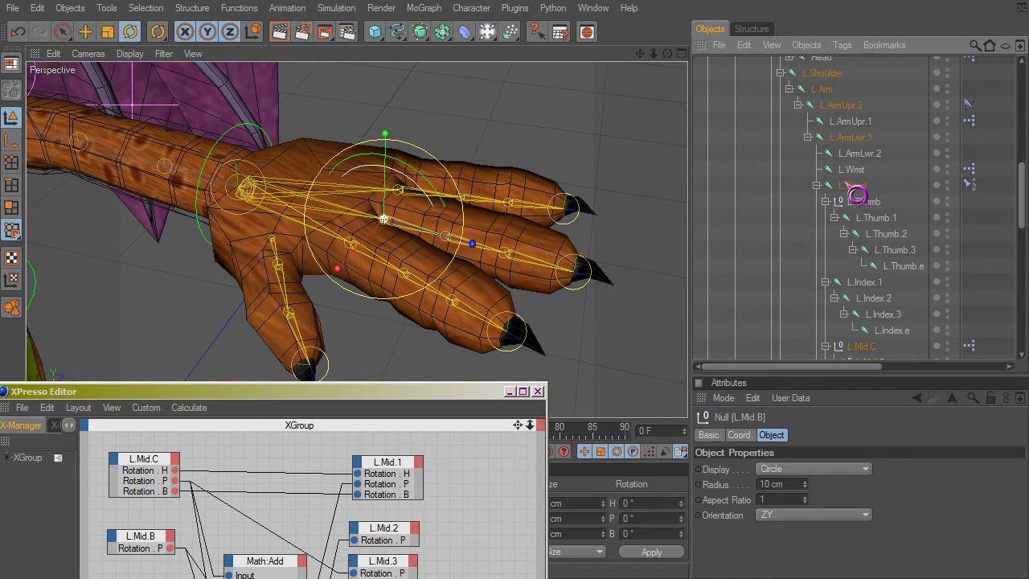
drag(856, 190, 857, 193)
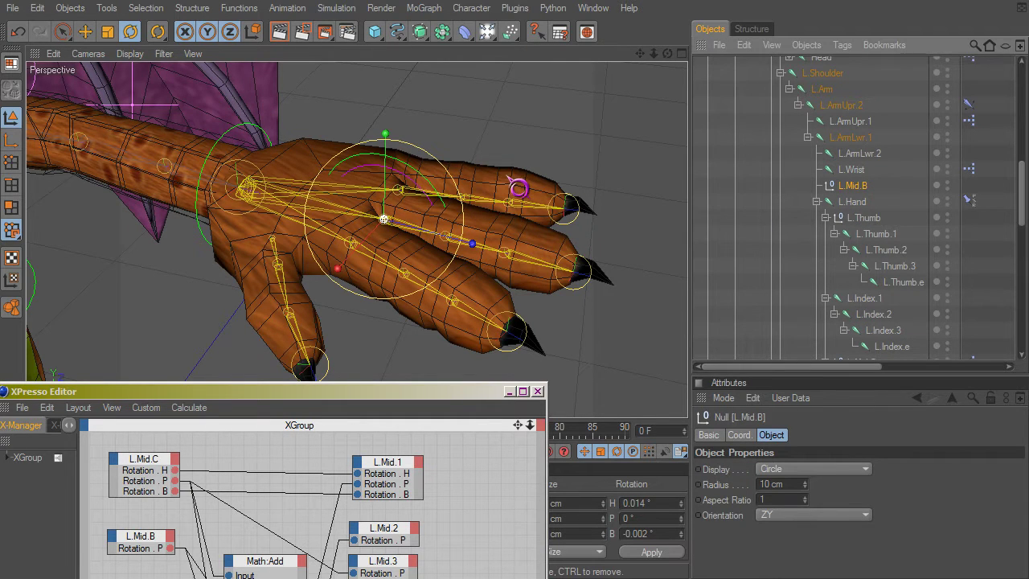
Enlarge the copied L.Mid.B null's display circle to a radius of about 16.62 cm
key(t)
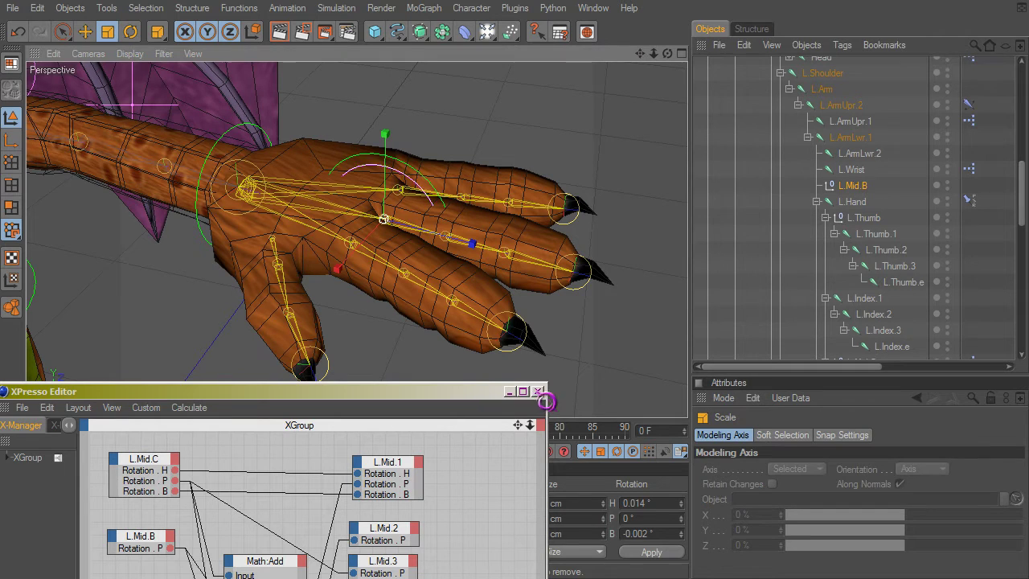
drag(545, 402, 541, 404)
alt+drag(434, 236, 541, 403)
Change the display color of the copied L.Mid.B null to a light yellow-green and deselect it
click(863, 189)
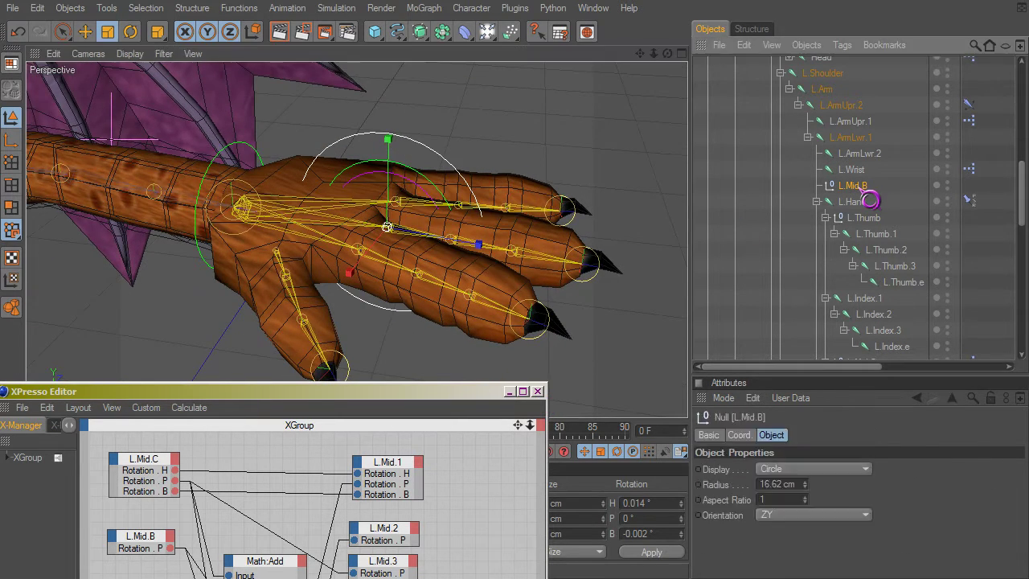
click(716, 438)
click(794, 560)
click(807, 499)
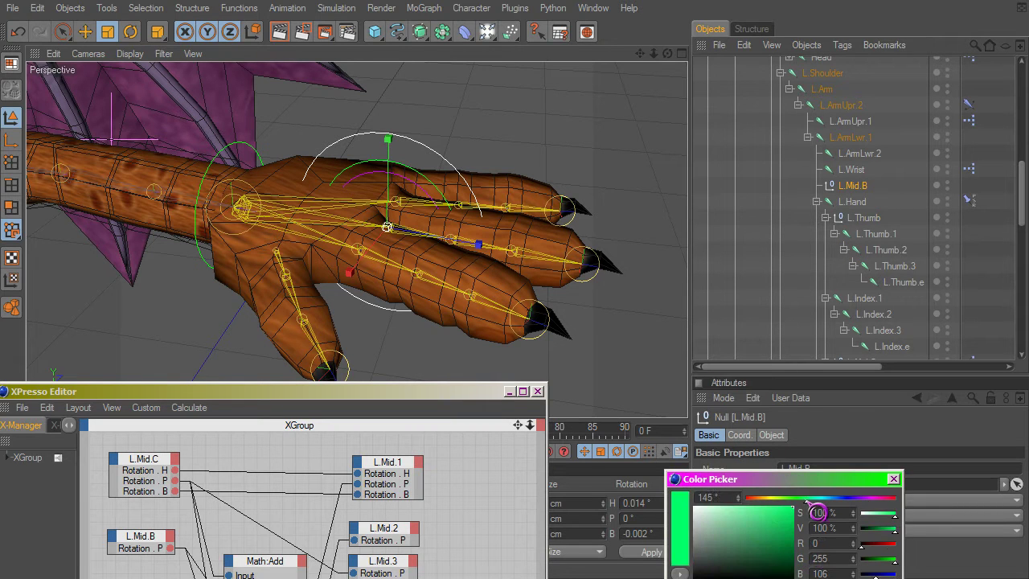
drag(773, 511, 758, 506)
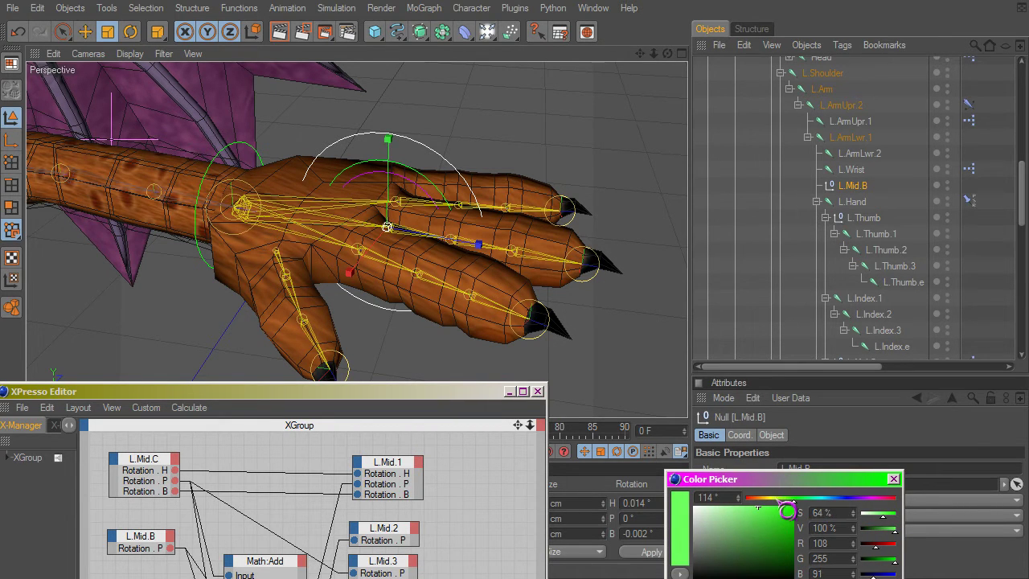
click(787, 499)
key(Return)
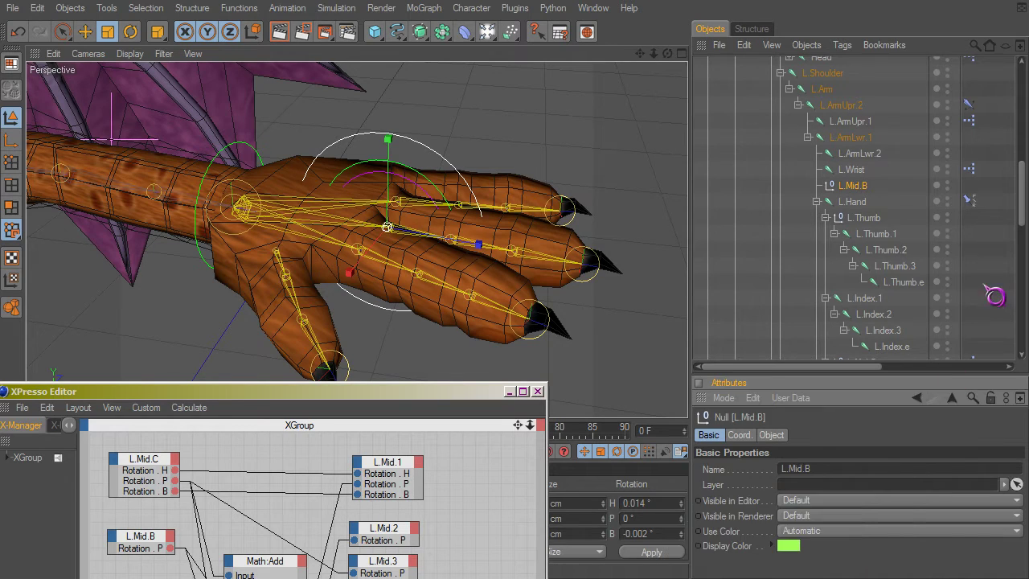
click(842, 282)
alt+drag(465, 250, 454, 209)
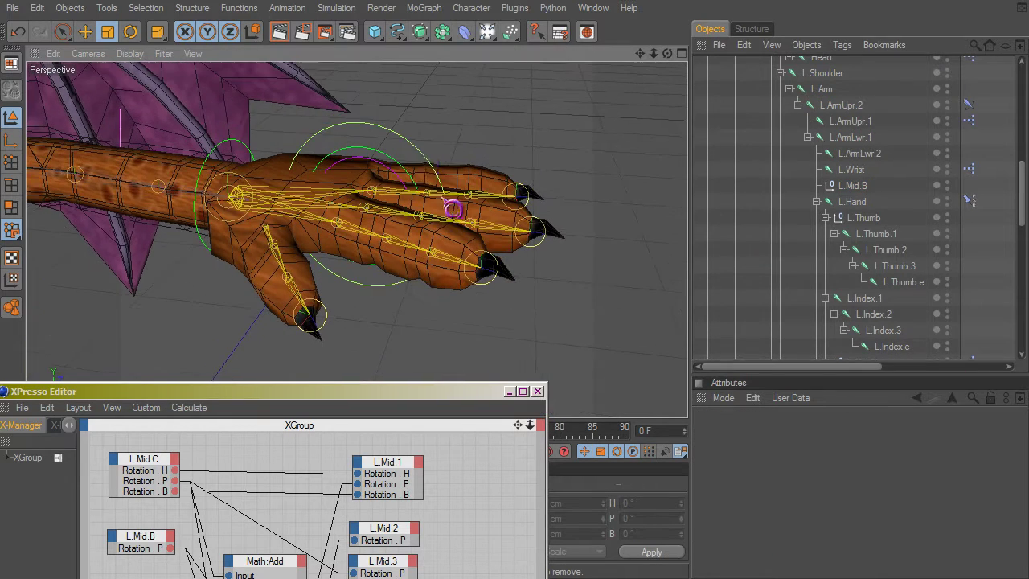
Test-rotate the copied L.Mid.B null and undo the rotation
click(425, 157)
mouse_move(410, 172)
alt+mouse_down()
mouse_move(543, 402)
mouse_move(401, 180)
alt+mouse_up()
alt+right_drag(306, 196, 542, 402)
alt+middle_drag(306, 196, 542, 403)
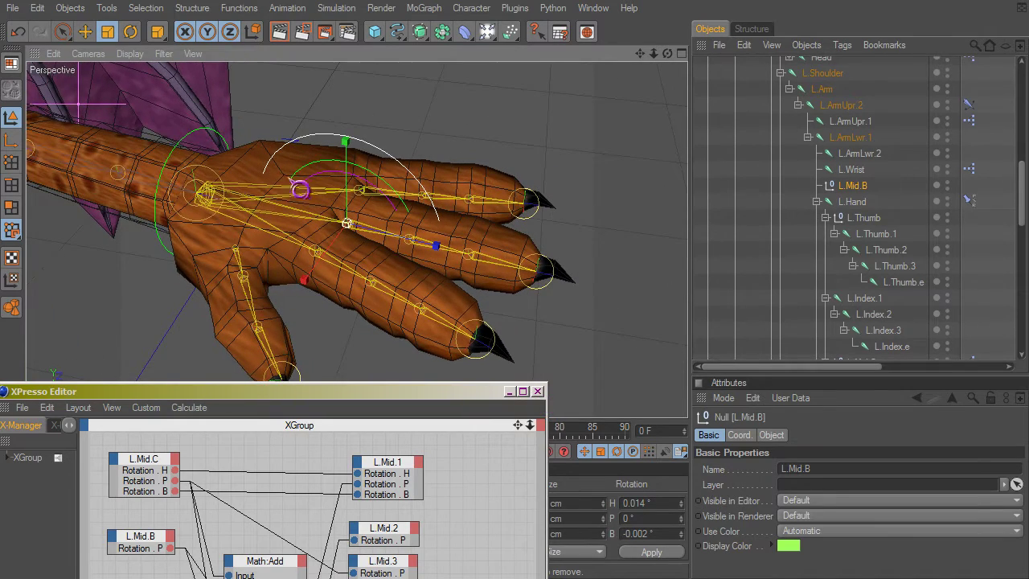
click(132, 34)
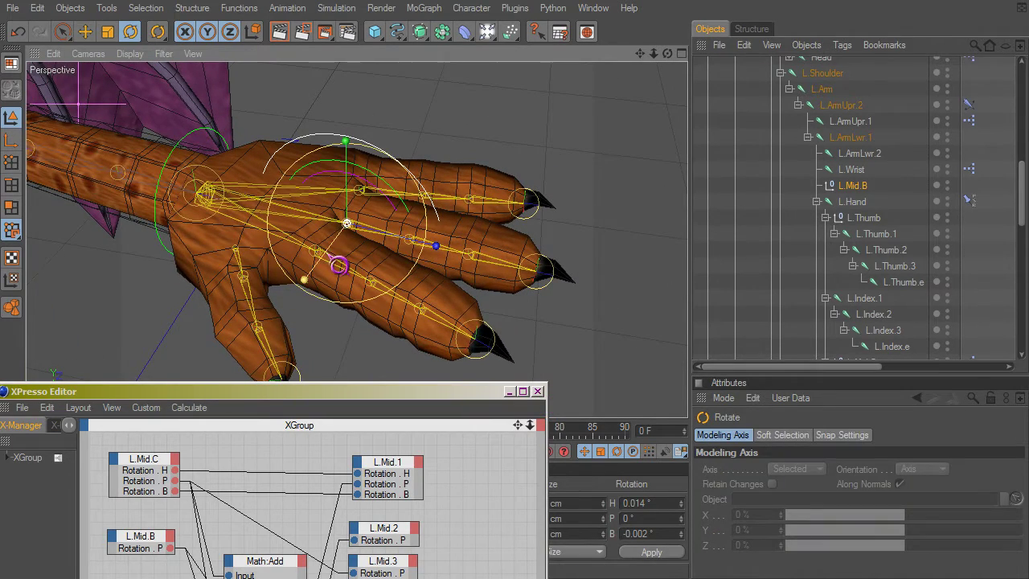
drag(339, 264, 542, 404)
key(ctrl+z)
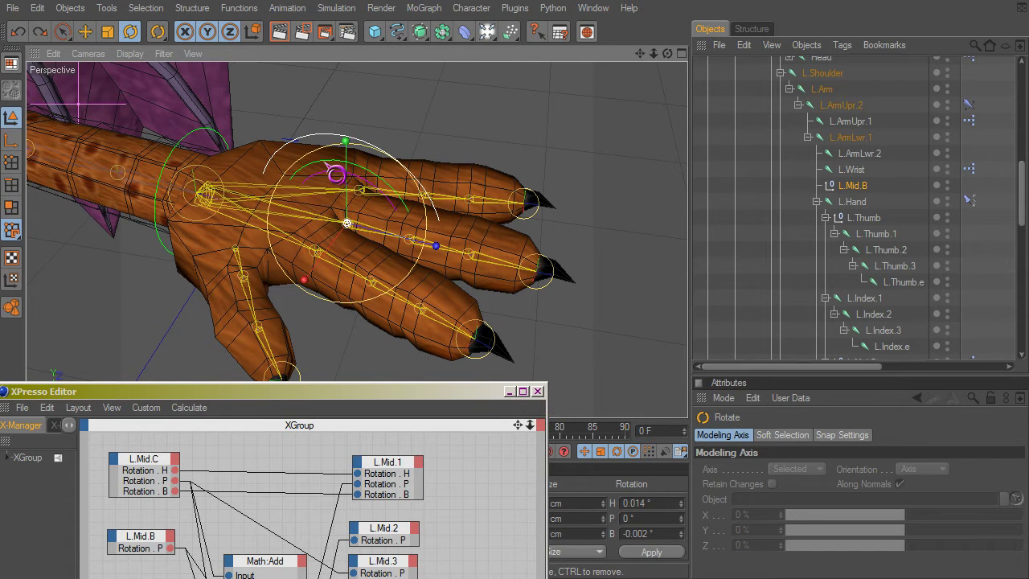
Test-rotate the L.Mid.C finger controller and undo the rotation
click(337, 171)
click(338, 169)
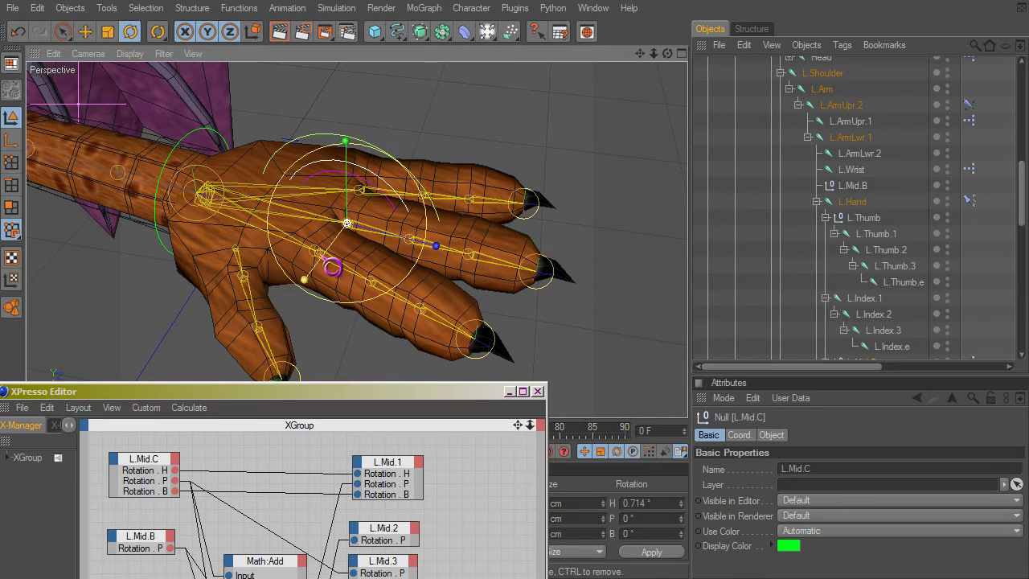
mouse_move(540, 404)
mouse_down()
mouse_move(553, 402)
mouse_move(541, 402)
mouse_up()
key(ctrl+z)
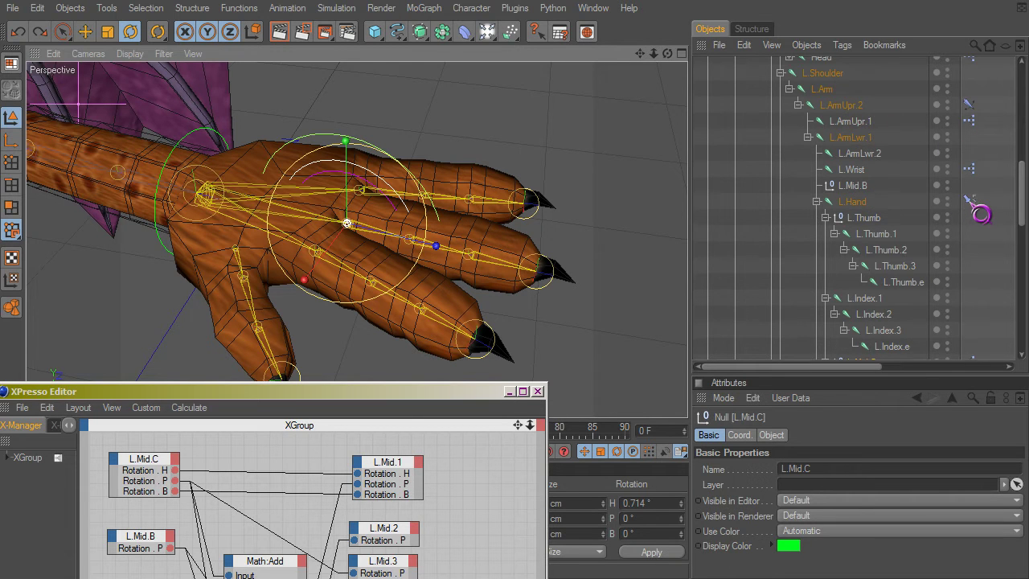
Duplicate the Math:Add node in L.Mid.C's XPresso setup and place the copy above the existing connections
scroll(847, 201, down, 3)
click(970, 266)
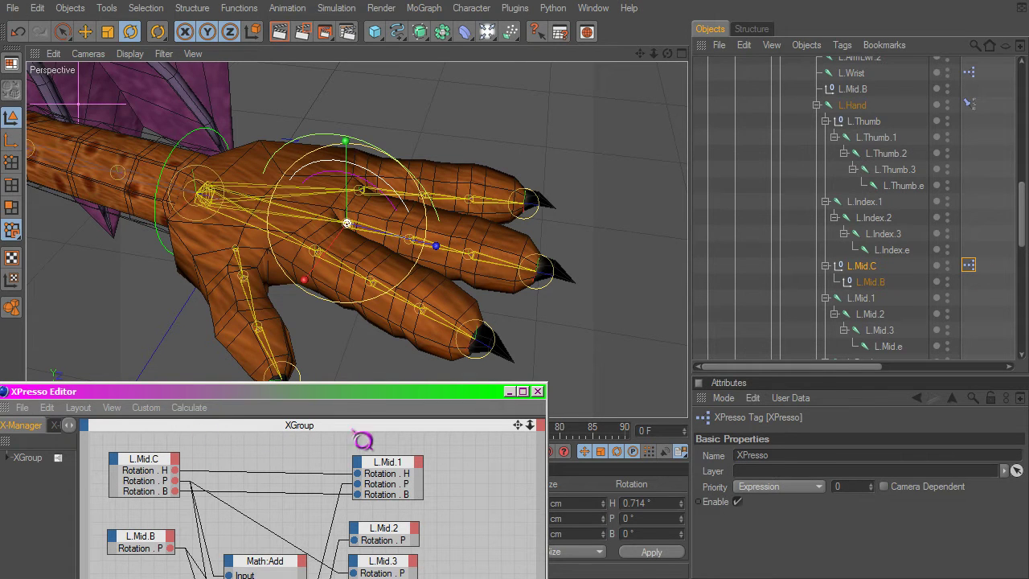
drag(354, 392, 691, 286)
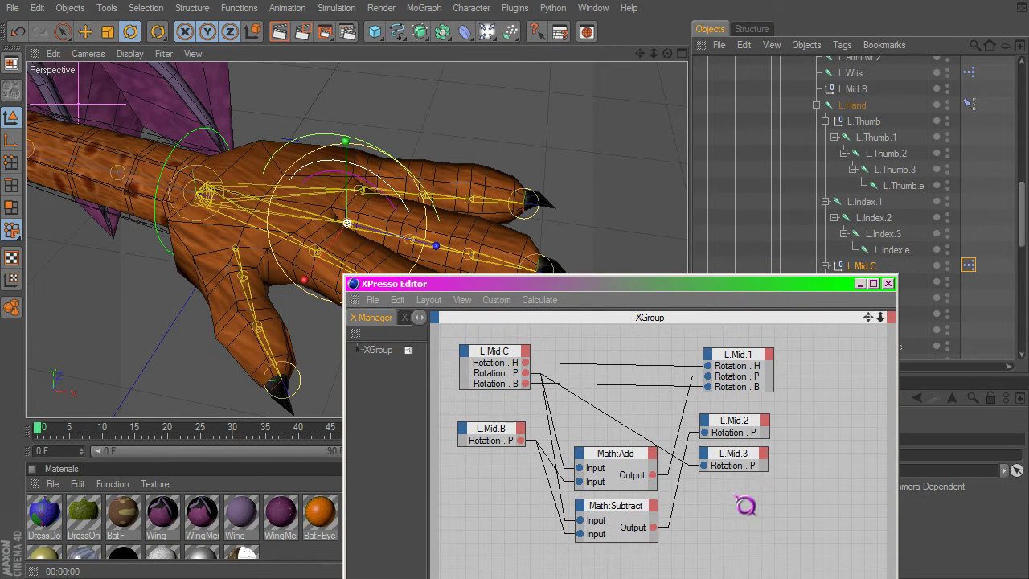
alt+middle_drag(730, 499, 816, 521)
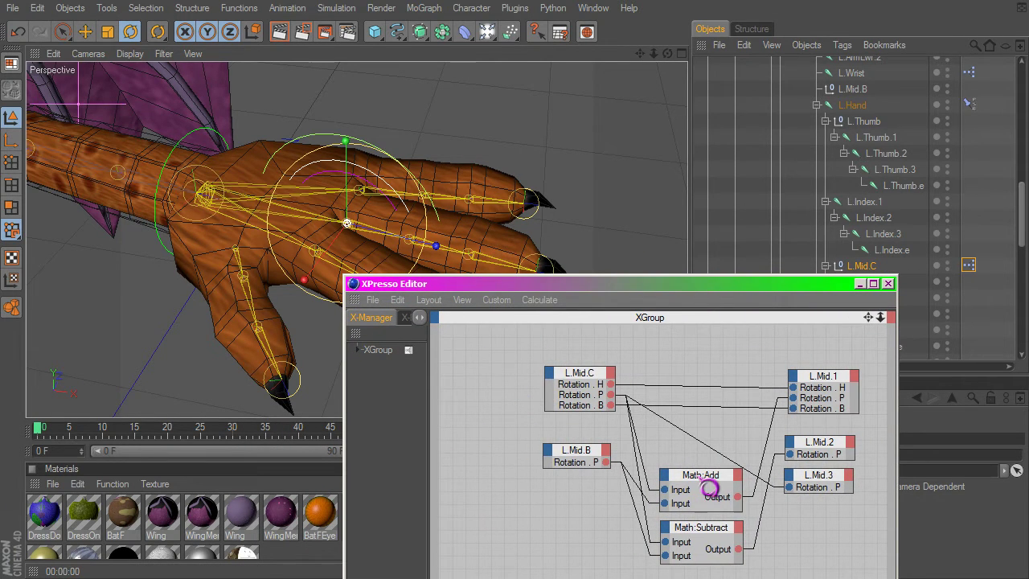
drag(710, 487, 556, 333)
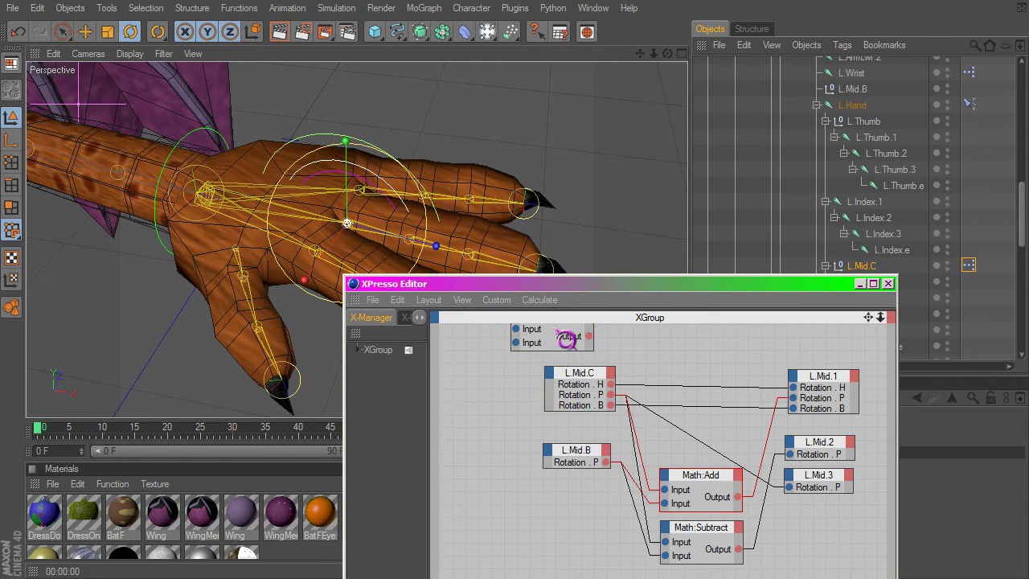
click(556, 331)
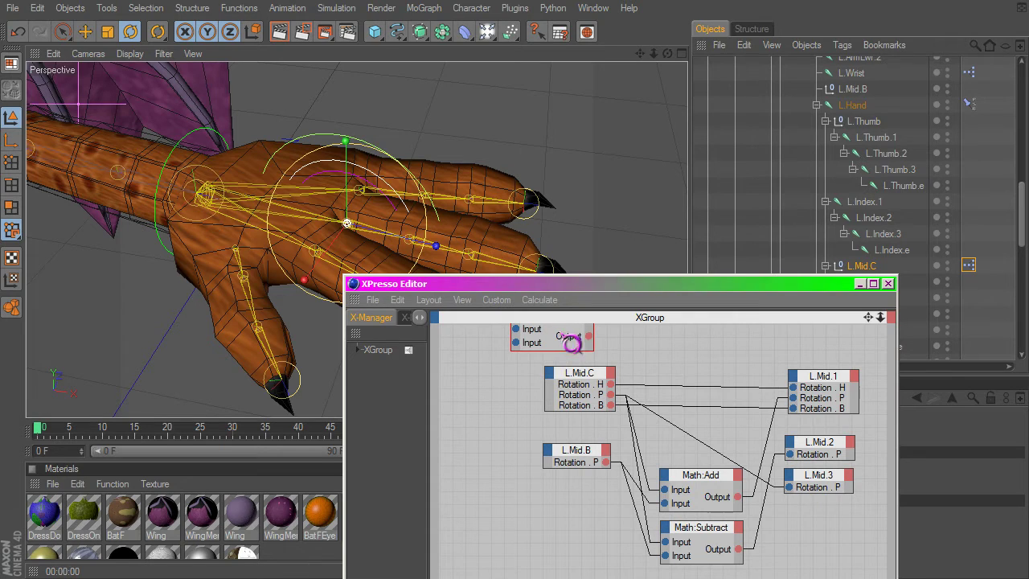
alt+middle_drag(546, 372, 531, 391)
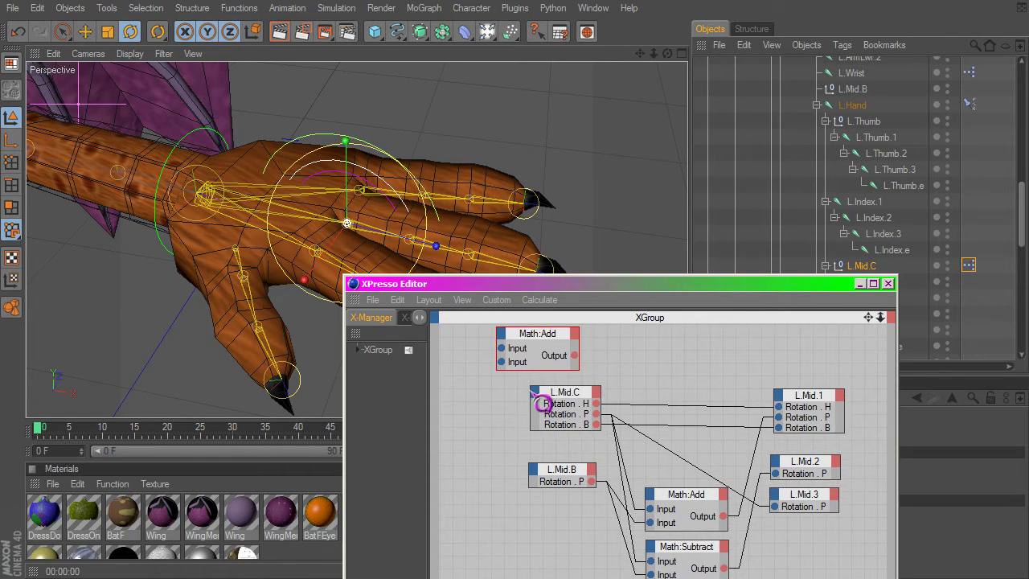
drag(538, 338, 669, 356)
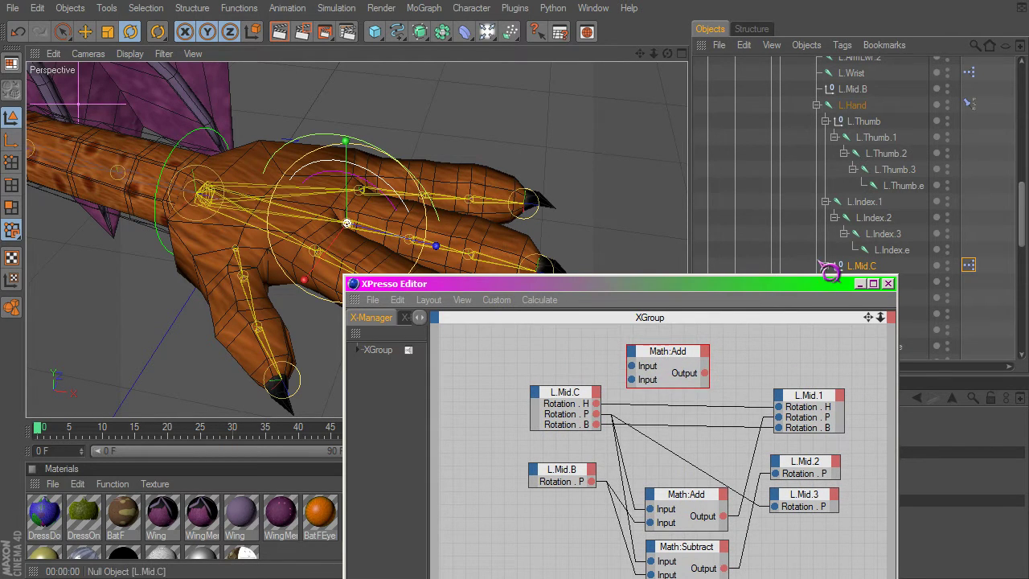
Rename the copied L.Mid.B null above L.Hand as L.Fingers.C
scroll(868, 117, up, 3)
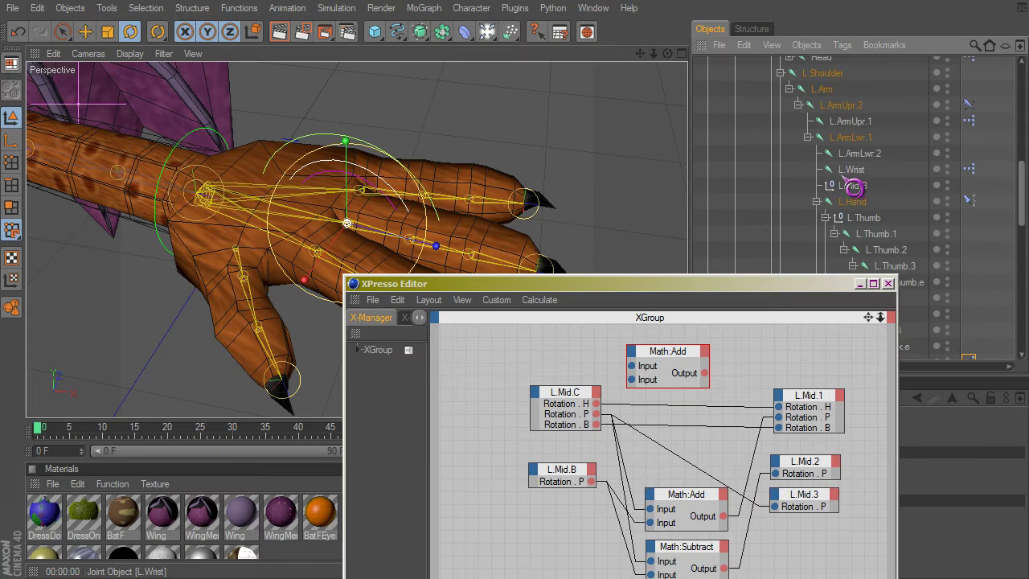
drag(852, 187, 858, 198)
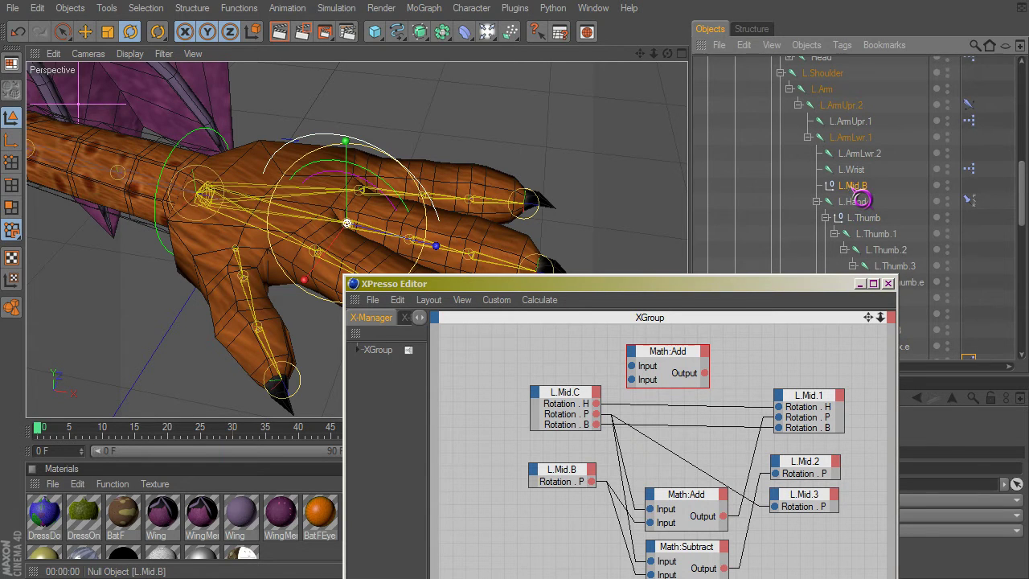
double_click(857, 193)
drag(848, 187, 876, 187)
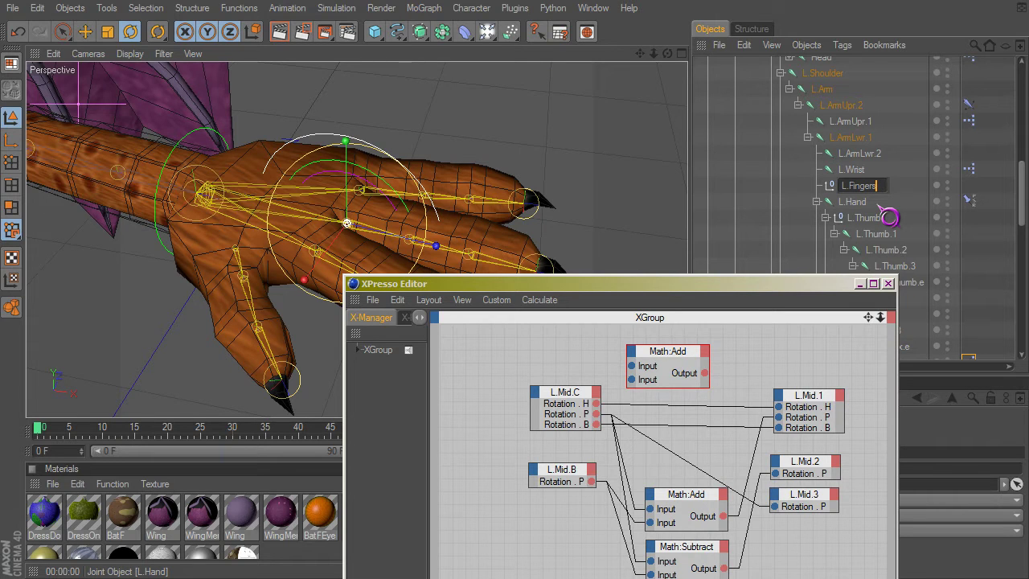
text(Fingers.C)
key(Return)
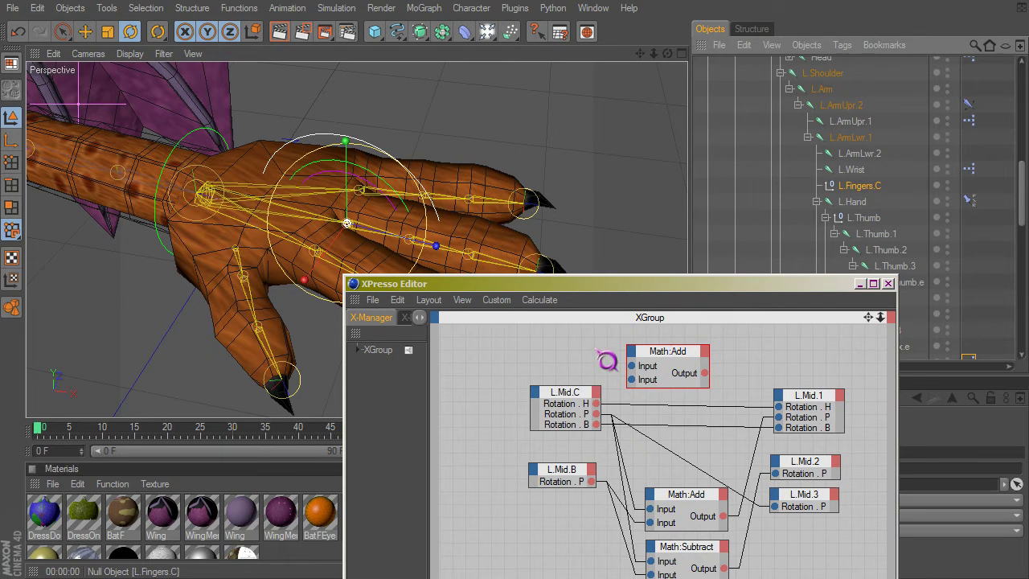
Add L.Fingers.C to the XPresso graph as a node with a Rotation . P output
drag(606, 360, 510, 350)
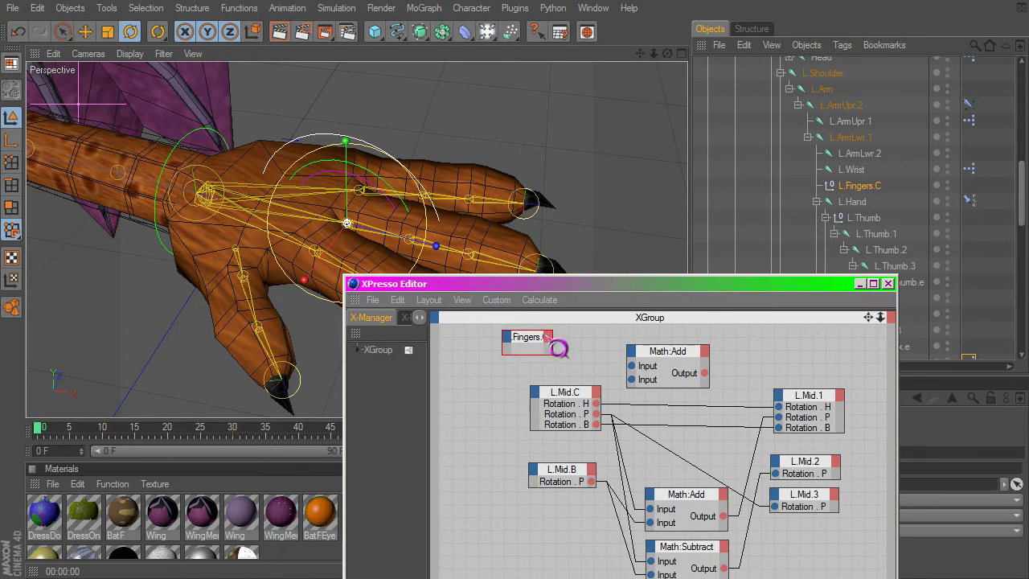
click(548, 337)
mouse_move(575, 363)
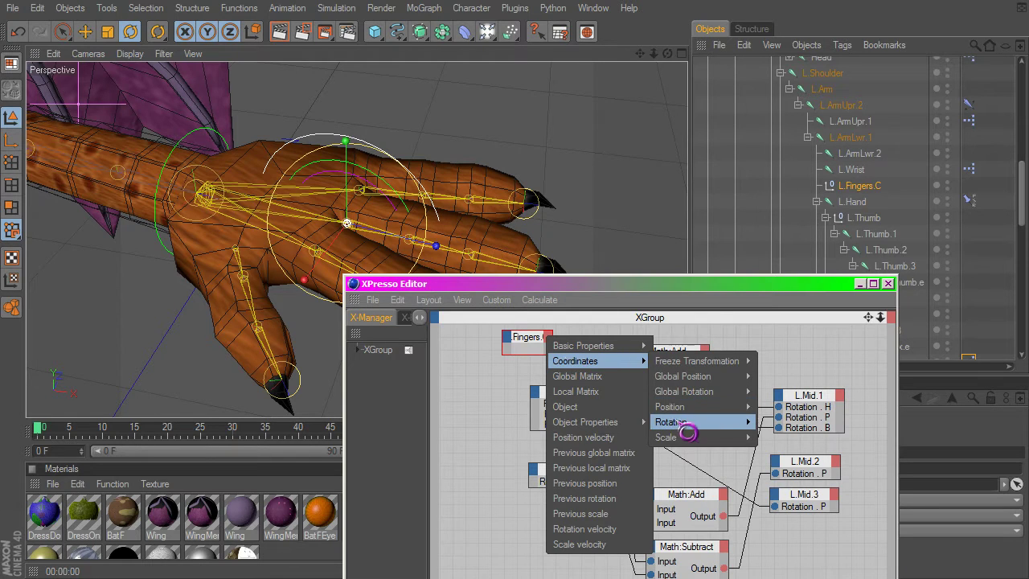
mouse_move(674, 422)
click(778, 452)
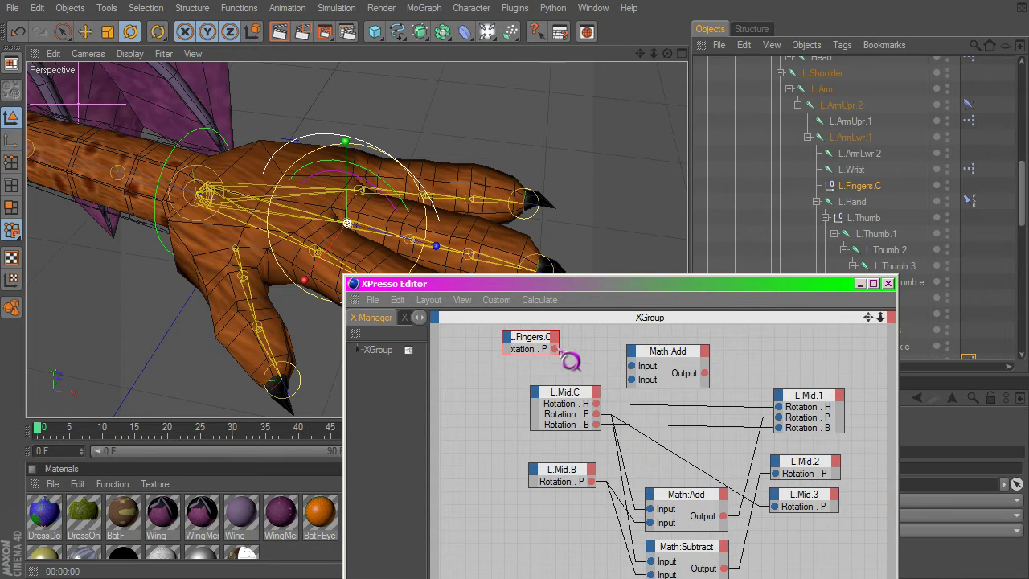
Connect the Rotation . P outputs of L.Fingers.C and L.Mid.C to the two inputs of the new Math:Add node
drag(568, 349, 632, 366)
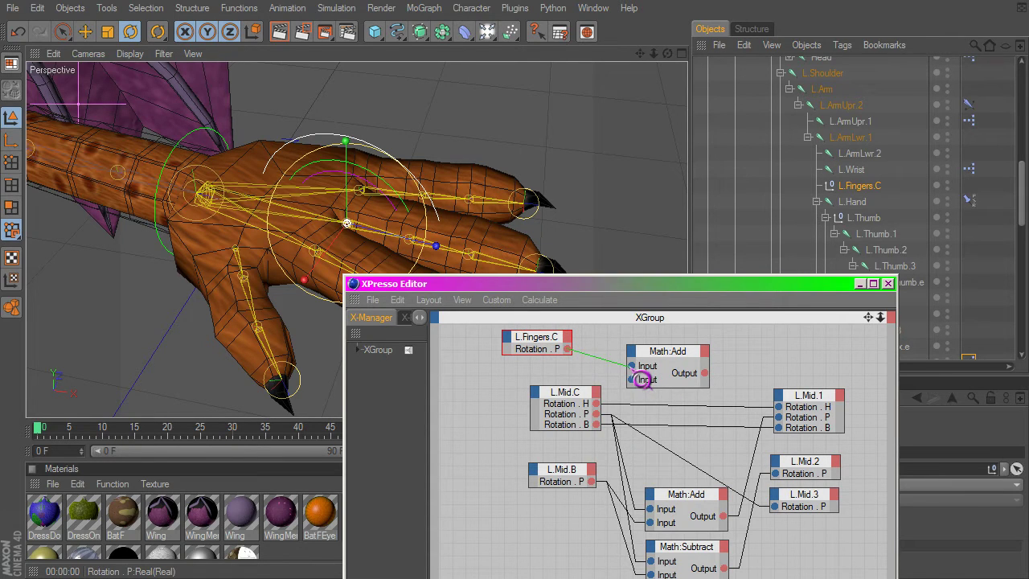
click(614, 418)
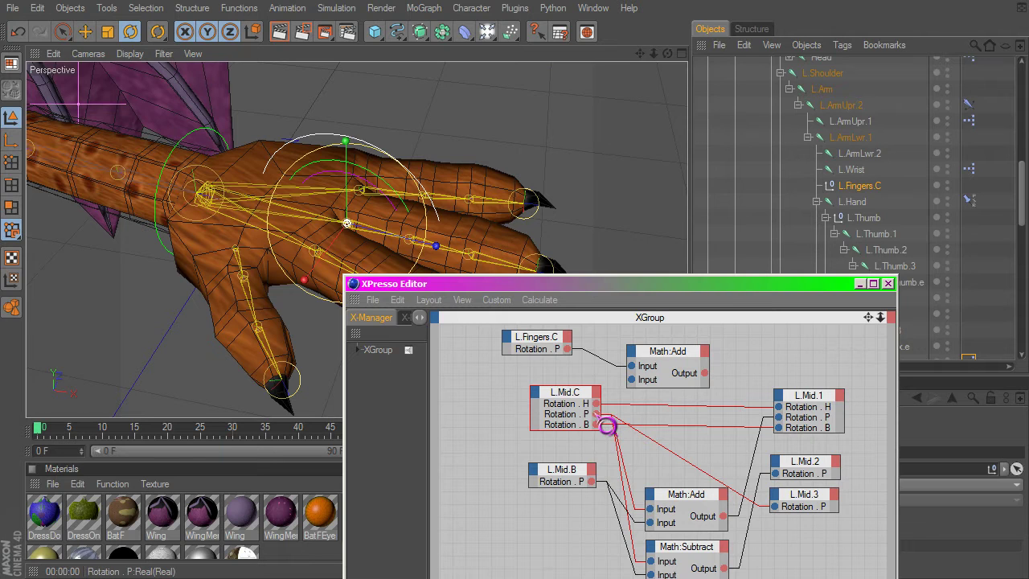
click(673, 364)
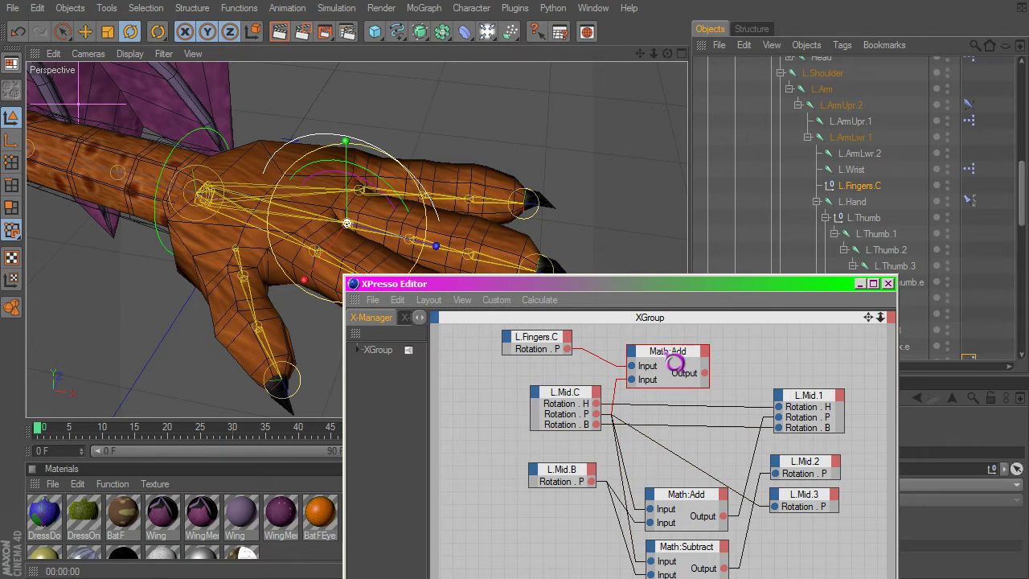
Connect the new Math:Add node's output to the first inputs of the lower Math:Add and Math:Subtract nodes
mouse_move(673, 364)
mouse_down()
mouse_move(680, 354)
mouse_move(676, 362)
mouse_up()
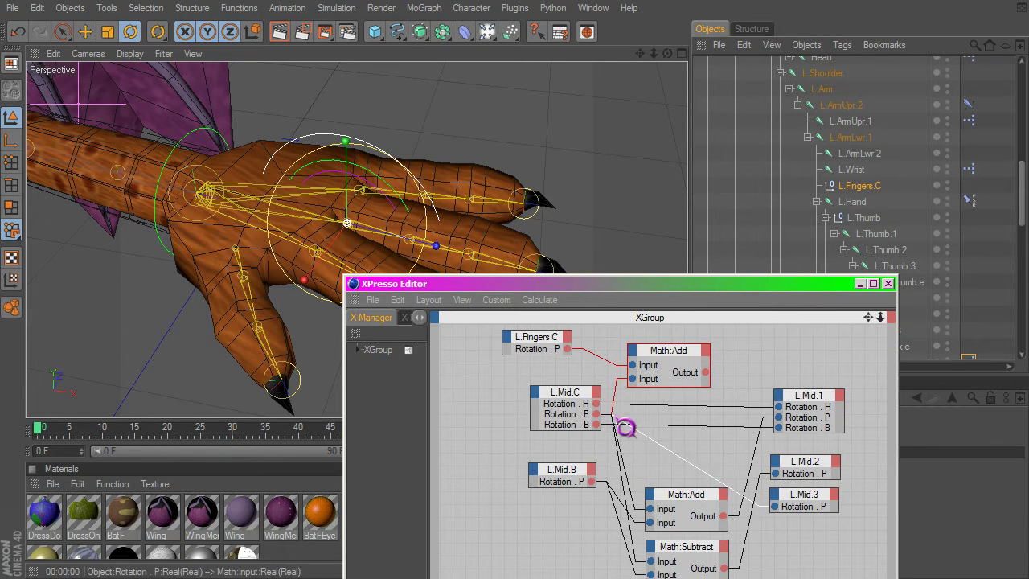
drag(706, 372, 663, 514)
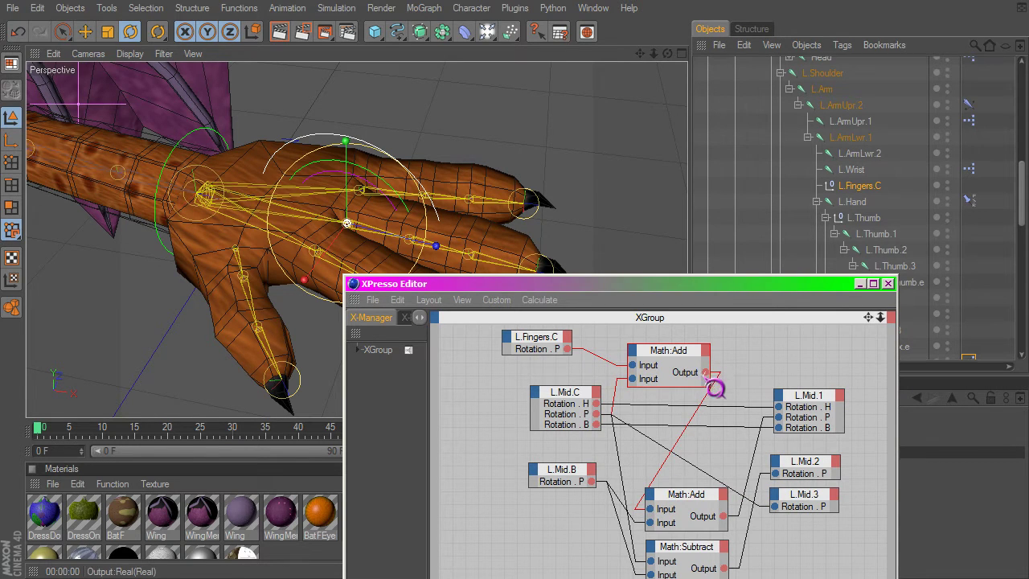
drag(705, 372, 650, 561)
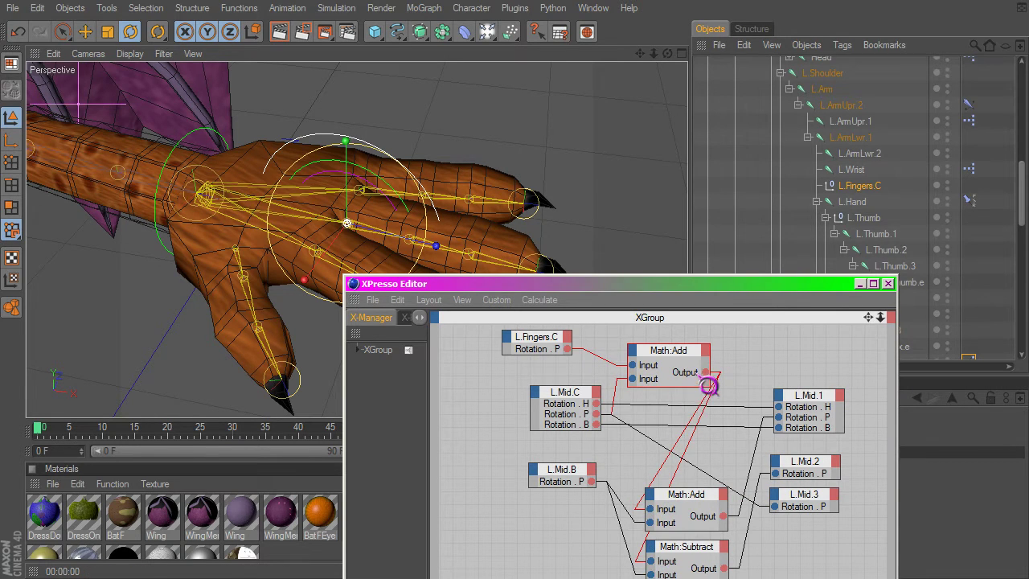
Align the L.Mid.C and L.Fingers.C nodes, and connect the upper Math:Add output to L.Mid.3's Rotation . P input
drag(565, 407, 568, 410)
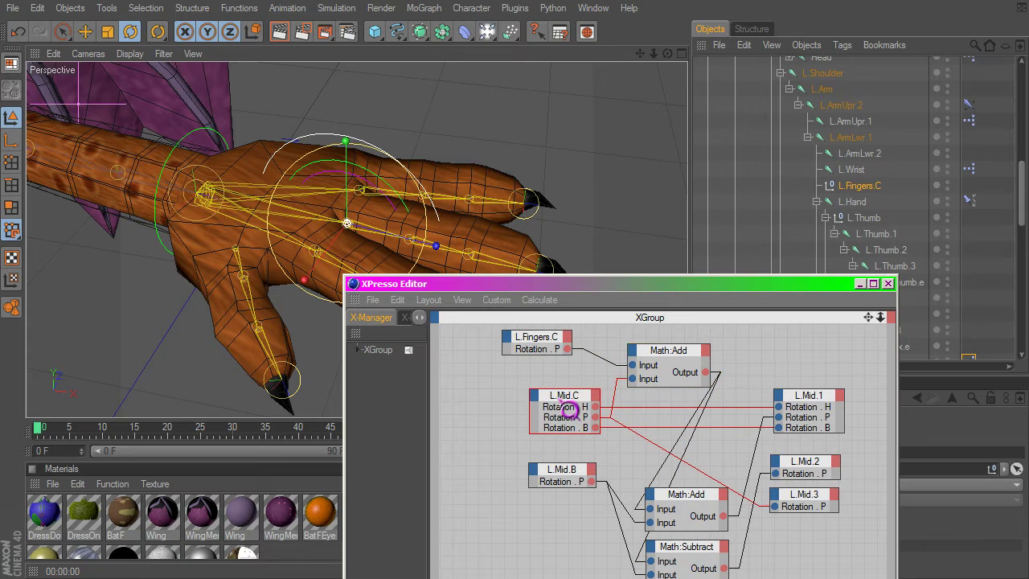
drag(555, 351, 582, 359)
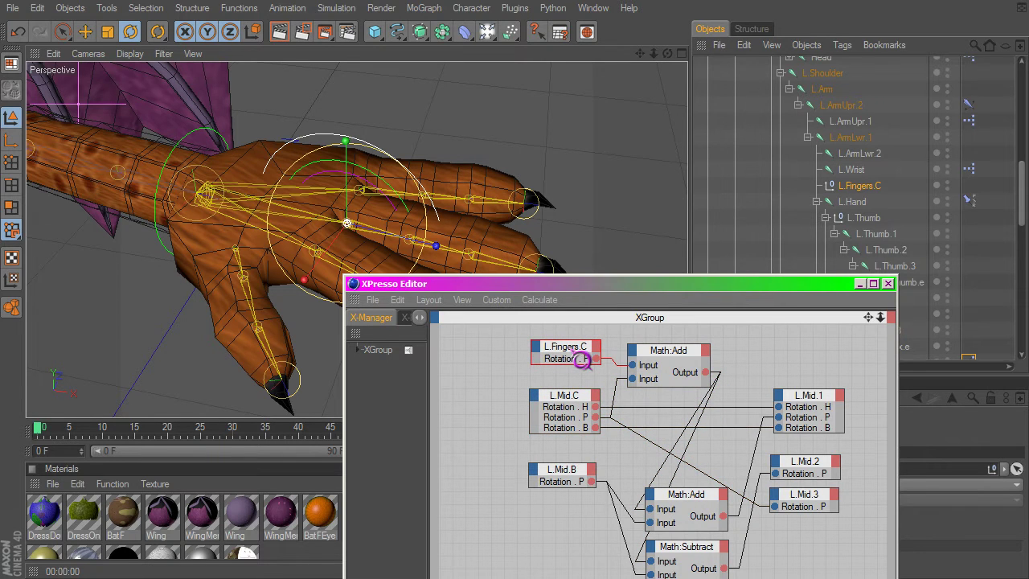
drag(570, 418, 566, 410)
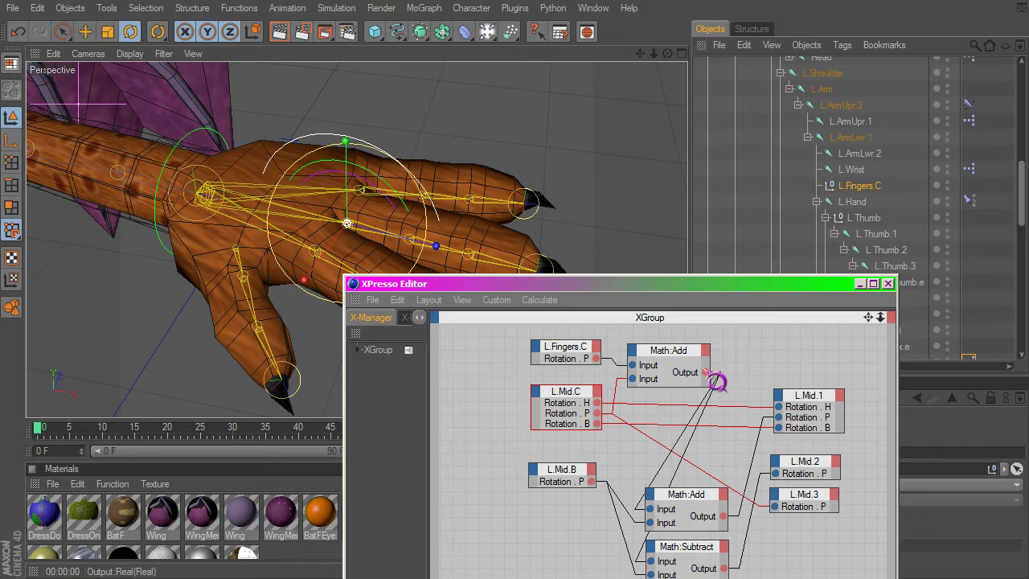
drag(722, 391, 778, 506)
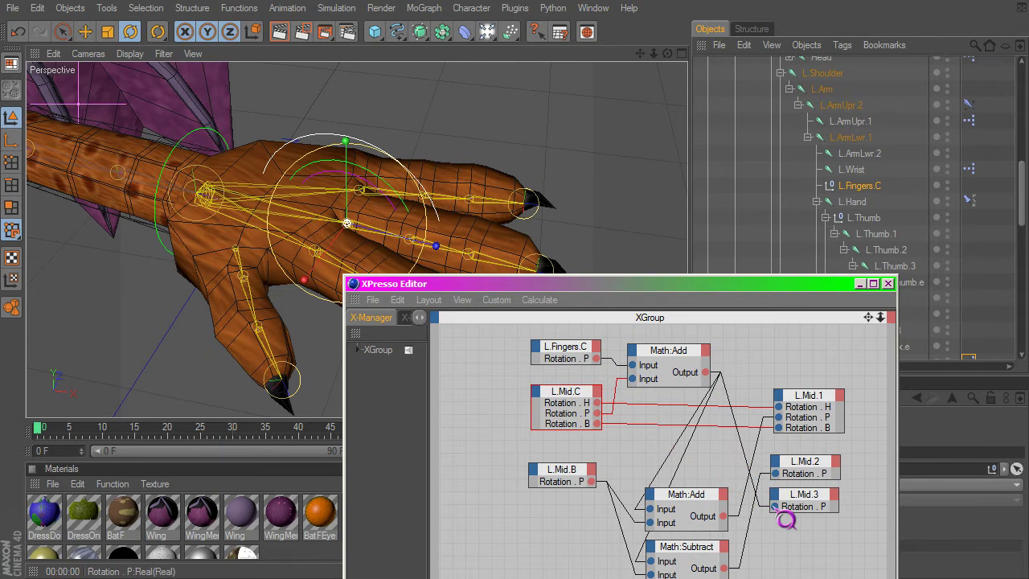
click(753, 349)
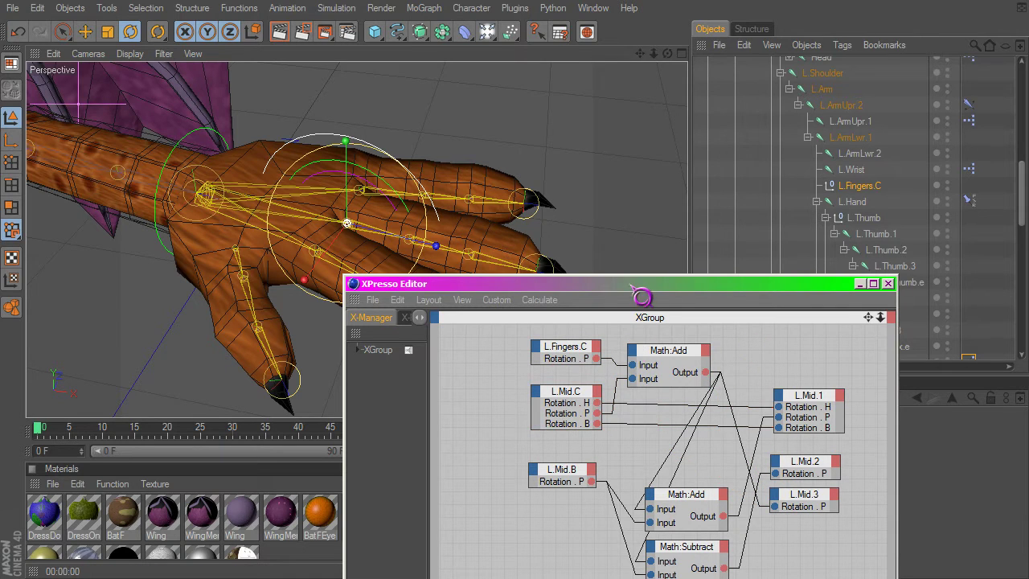
Move the XPresso Editor off the fingers, and try pitching L.Fingers.C to about -38.6° before undoing the rotation
drag(643, 286, 120, 267)
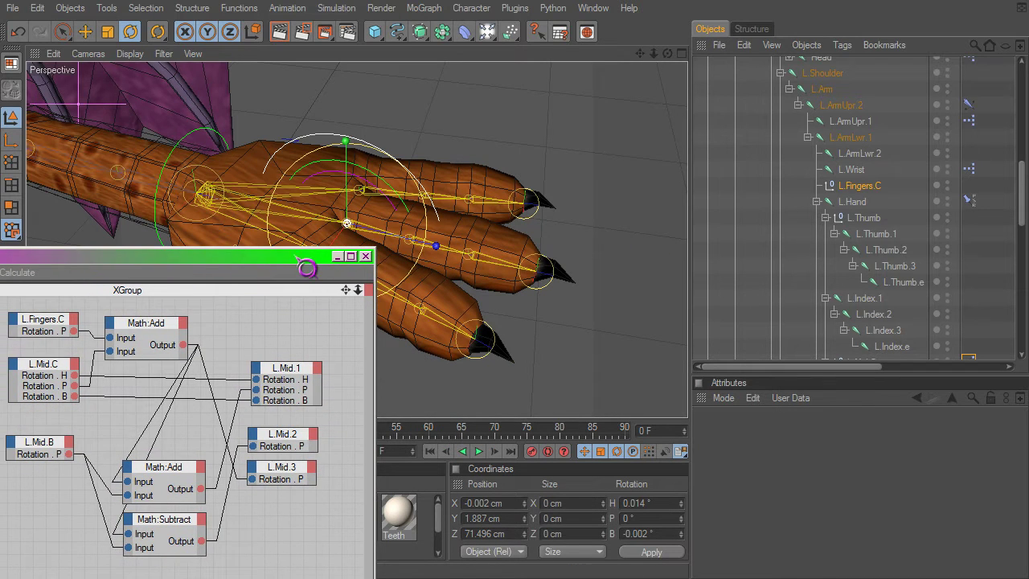
drag(313, 265, 331, 349)
drag(322, 288, 542, 404)
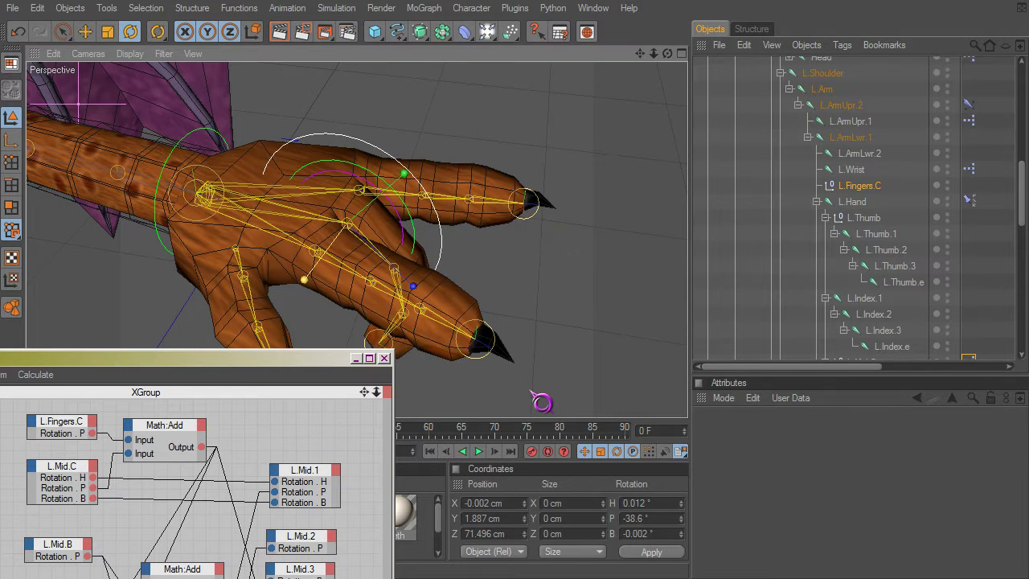
click(320, 164)
drag(323, 249, 532, 392)
key(ctrl+z)
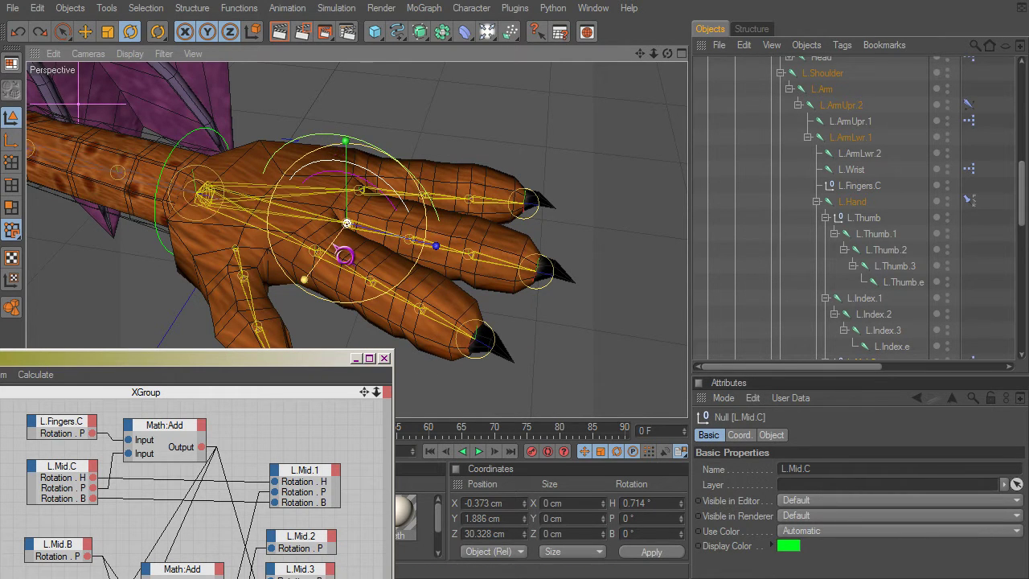
Try rotating the L.Mid.C and L.Mid.B controllers one at a time, undoing each rotation
drag(335, 245, 532, 392)
key(ctrl+z)
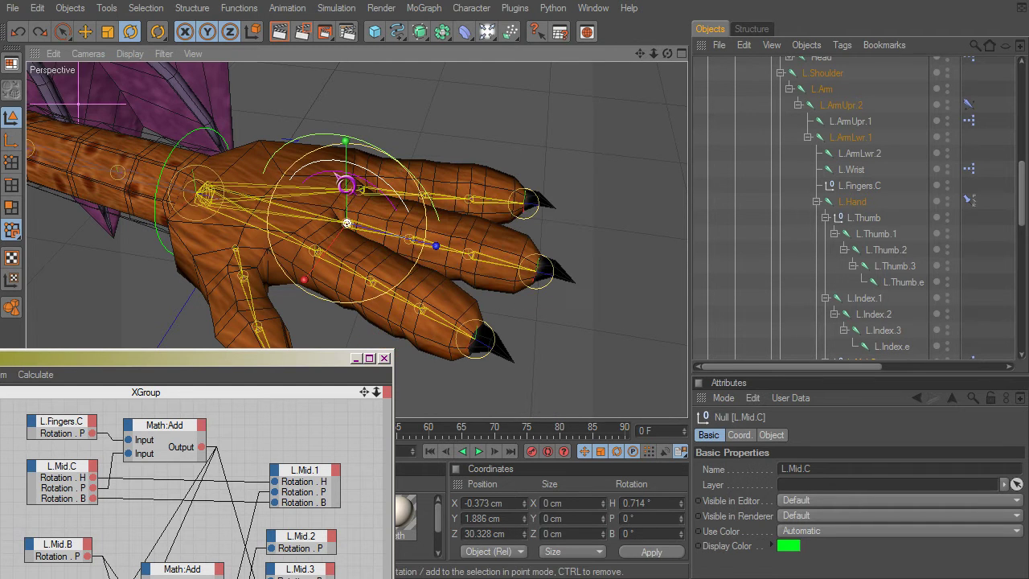
click(325, 261)
drag(317, 257, 527, 391)
key(ctrl+z)
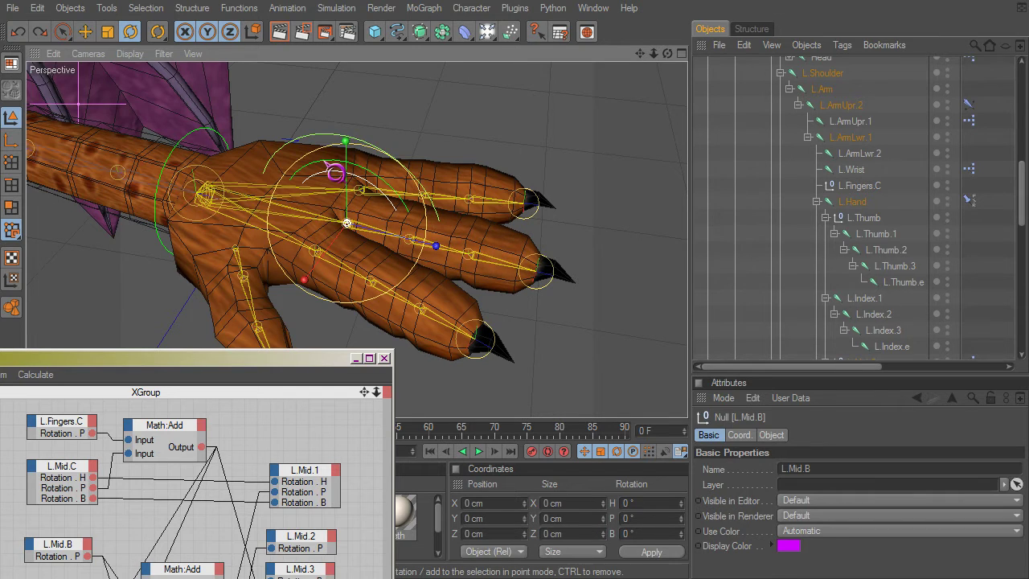
click(324, 170)
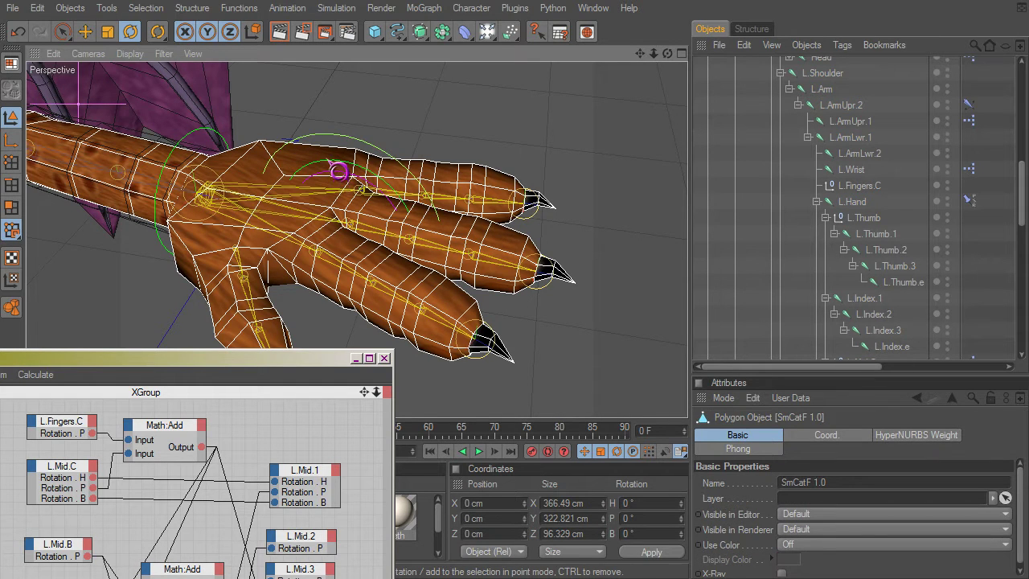
Try a combined middle finger pose by pitching L.Mid.C to about -17.1° and L.Mid.B to about 13°
click(329, 162)
drag(328, 245, 529, 390)
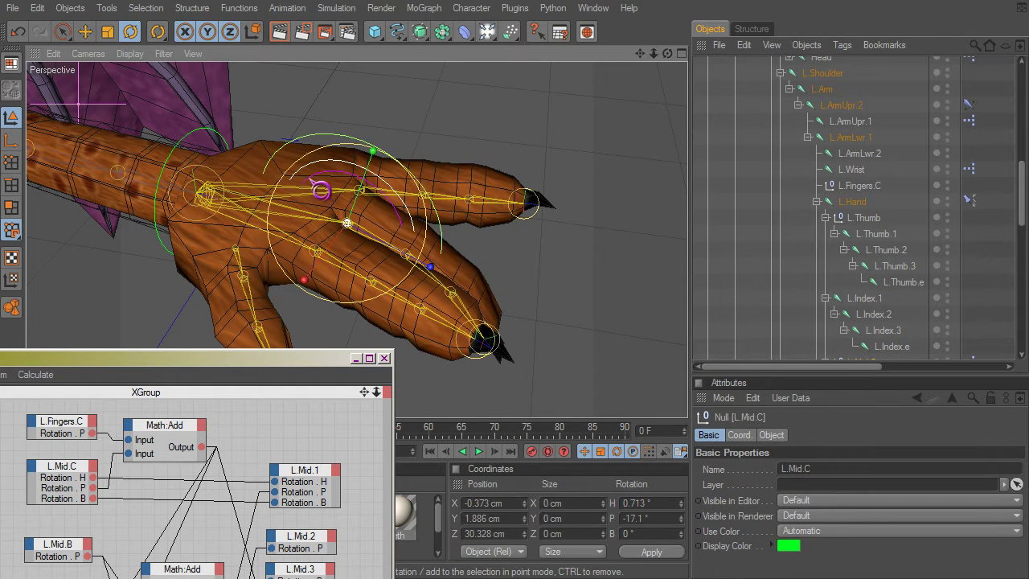
click(314, 177)
click(313, 175)
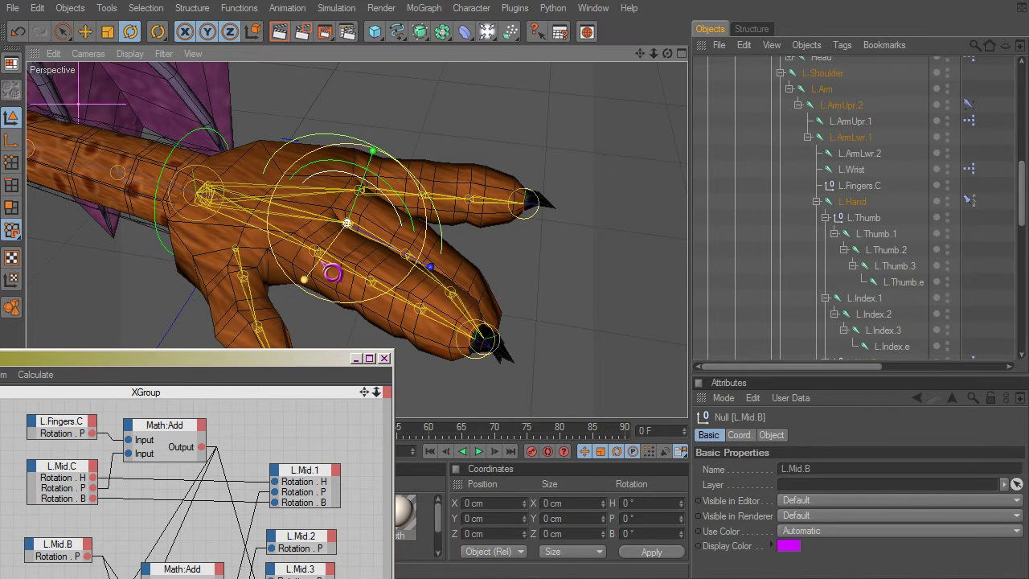
drag(319, 260, 532, 390)
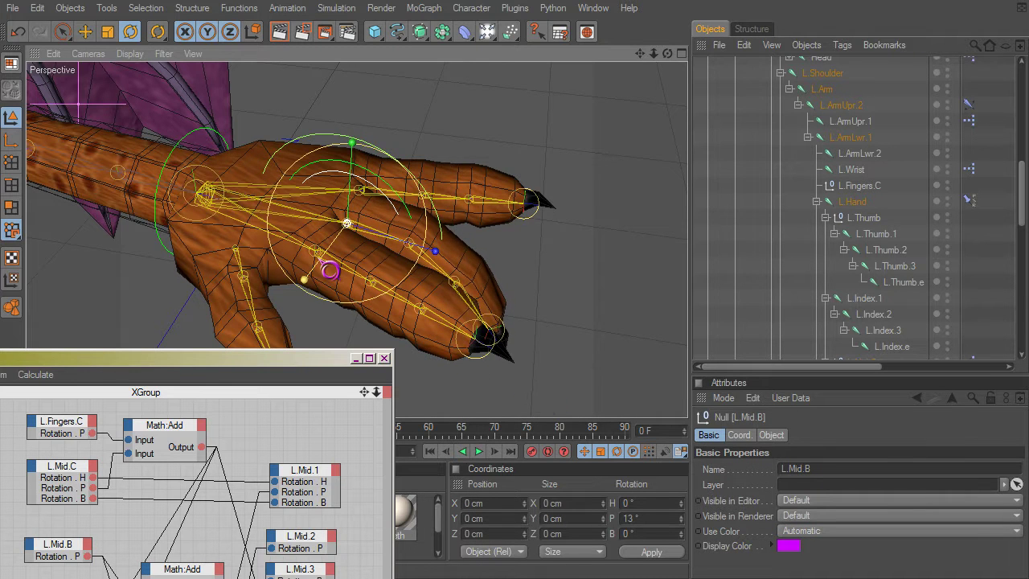
Undo the test rotations of the middle finger controllers and clear the selection
key(ctrl+z)
key(ctrl+z)
key(ctrl+z)
key(ctrl+z)
key(ctrl+z)
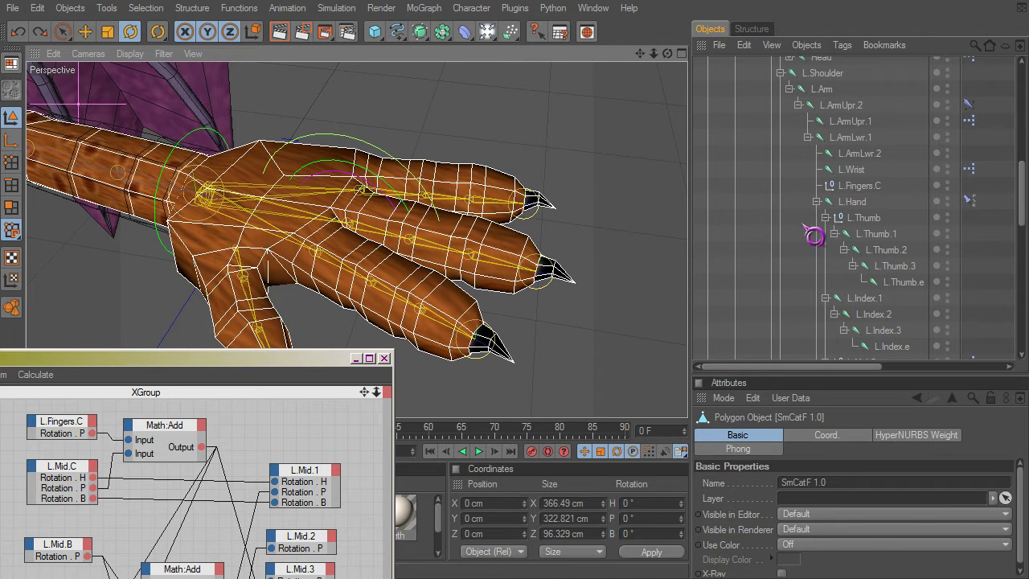
key(ctrl+z)
click(971, 227)
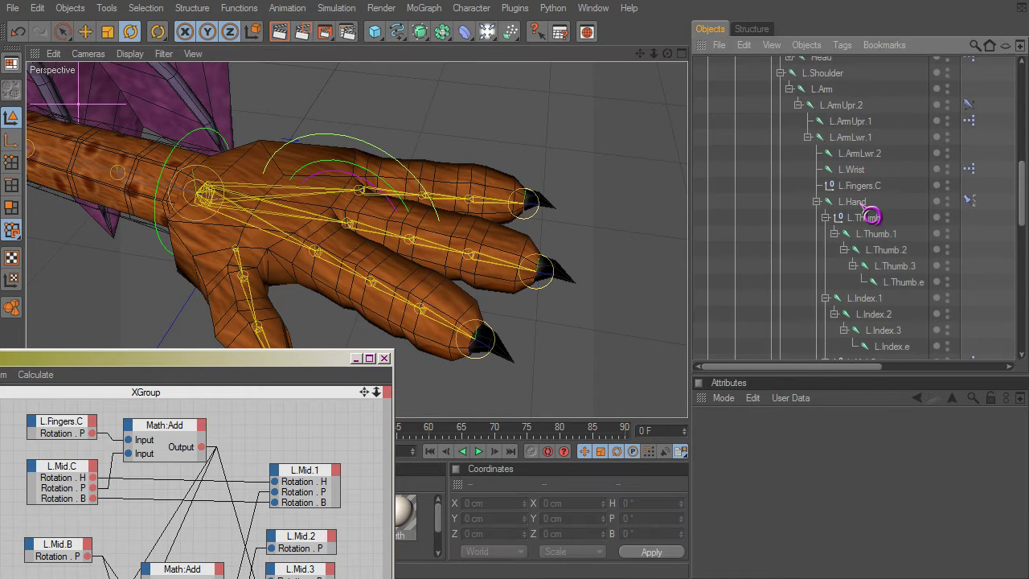
Select L.Mid.C in the object hierarchy and move the XPresso Editor clear of the viewport
scroll(932, 233, down, 3)
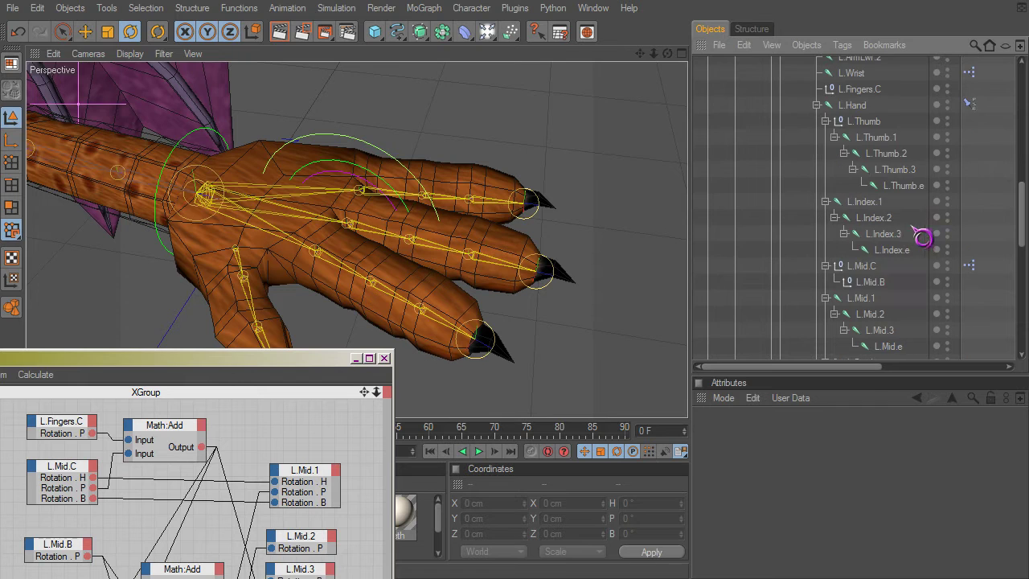
click(856, 271)
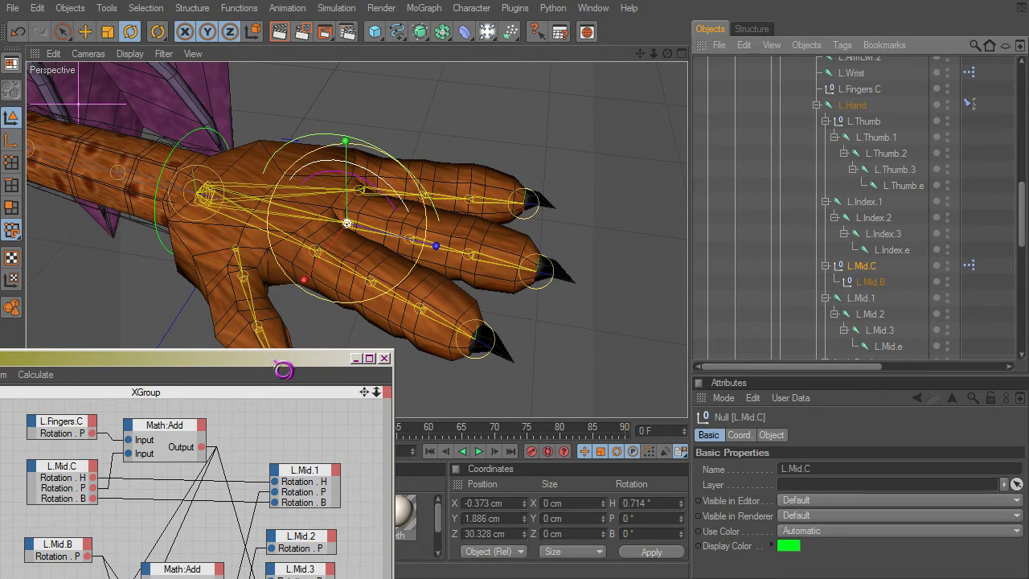
drag(283, 360, 406, 504)
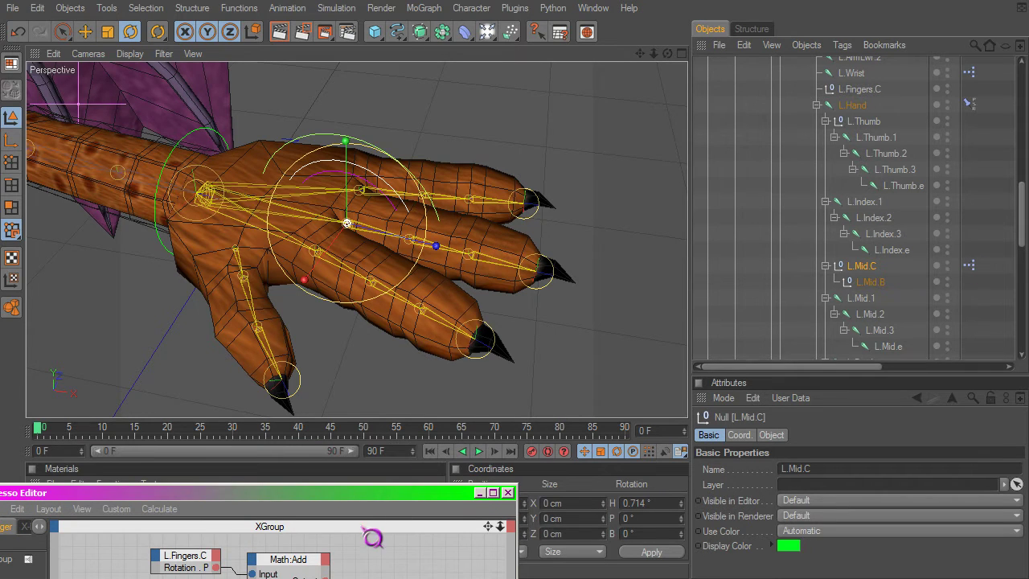
mouse_move(363, 497)
mouse_down()
mouse_move(365, 315)
mouse_move(342, 490)
mouse_move(353, 504)
mouse_up()
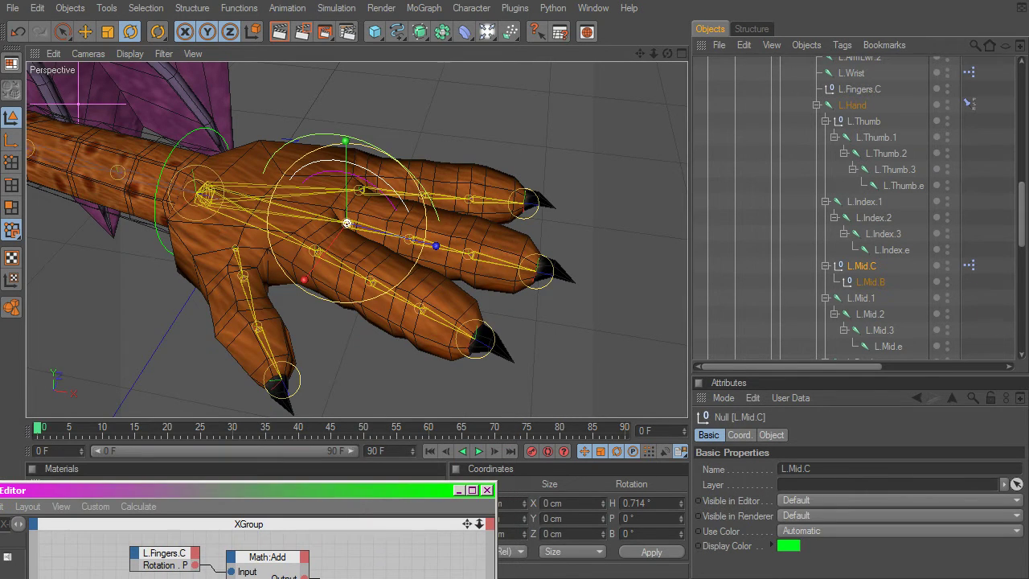
Try moving L.Mid.C with its active XPresso tag under L.Index.1, and undo the move
click(969, 265)
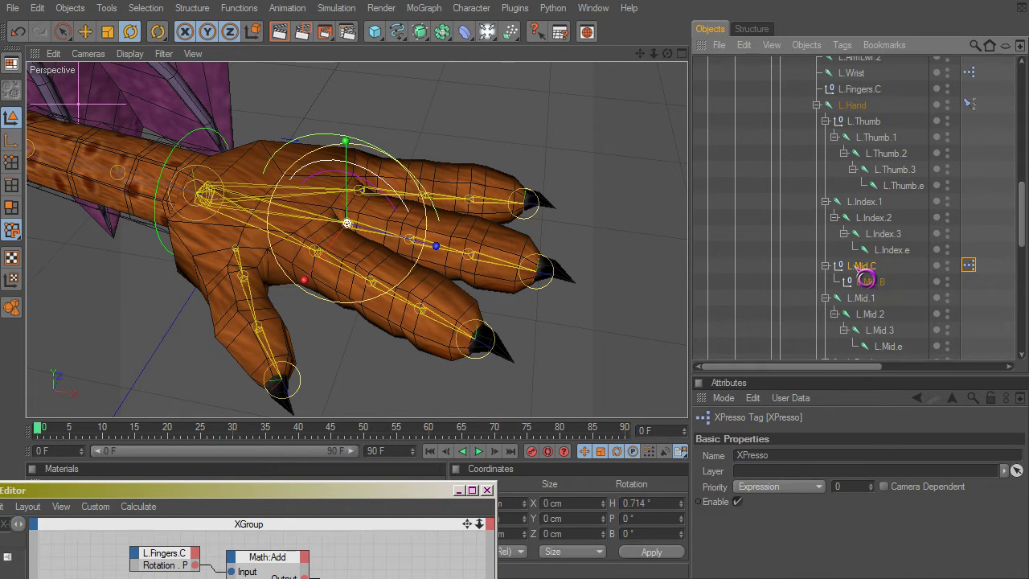
mouse_move(864, 279)
mouse_down()
mouse_move(875, 225)
mouse_move(868, 279)
mouse_up()
drag(866, 279, 876, 219)
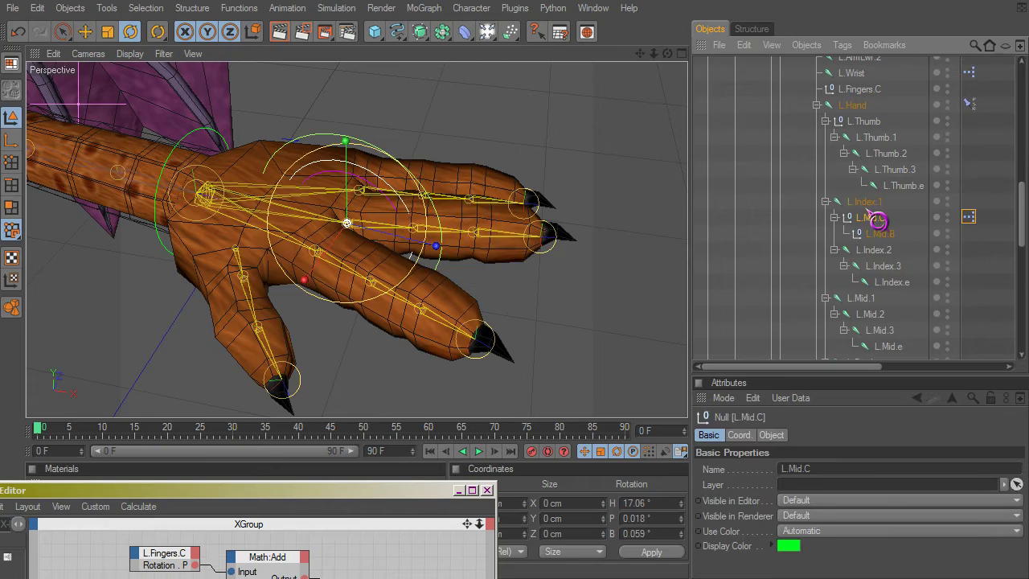
click(438, 232)
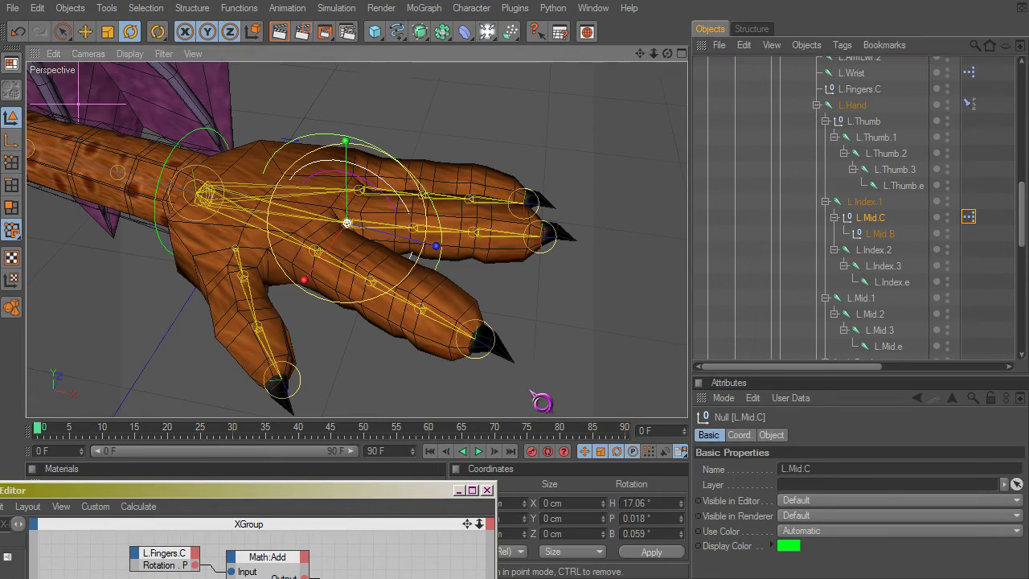
alt+drag(531, 391, 563, 393)
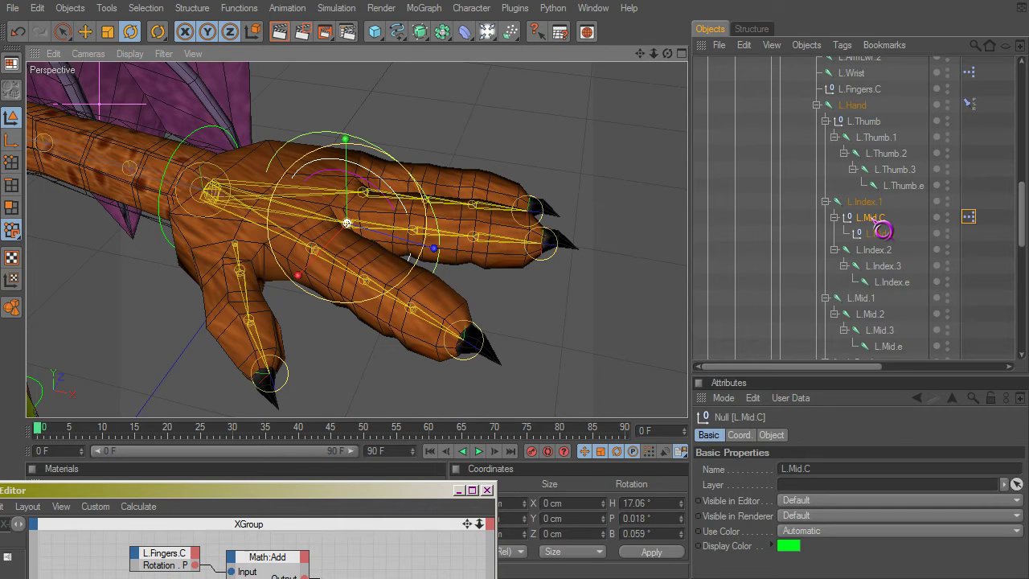
key(ctrl+z)
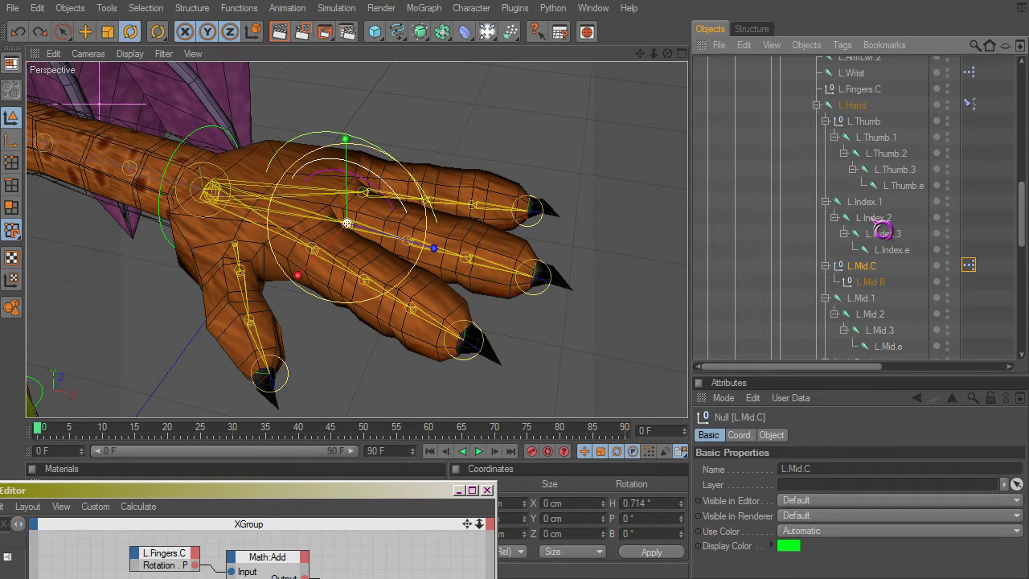
Disable L.Mid.C's XPresso tag and place a copy of L.Mid.C with its L.Mid.B child under L.Index.1
click(978, 261)
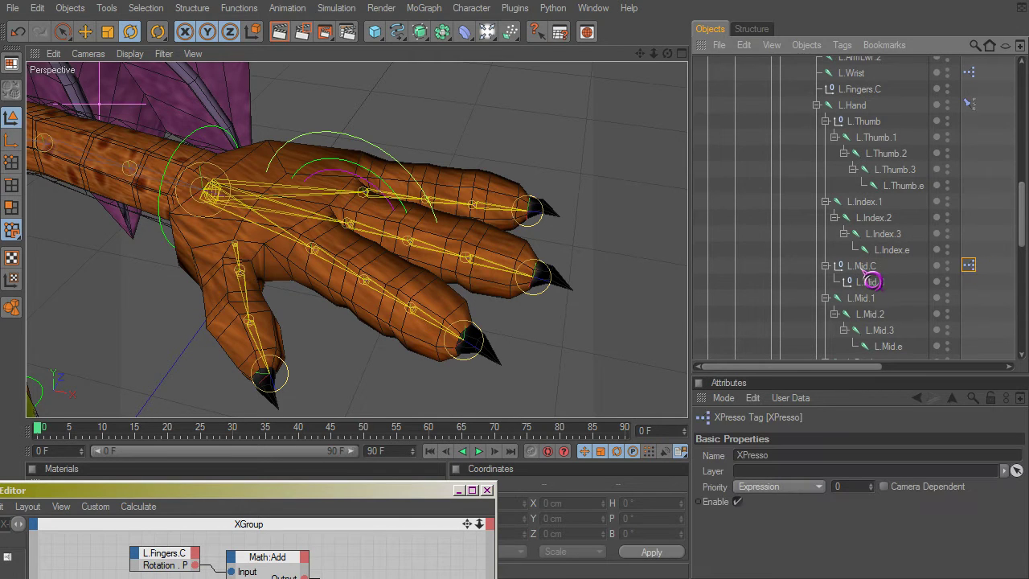
click(738, 502)
click(1001, 267)
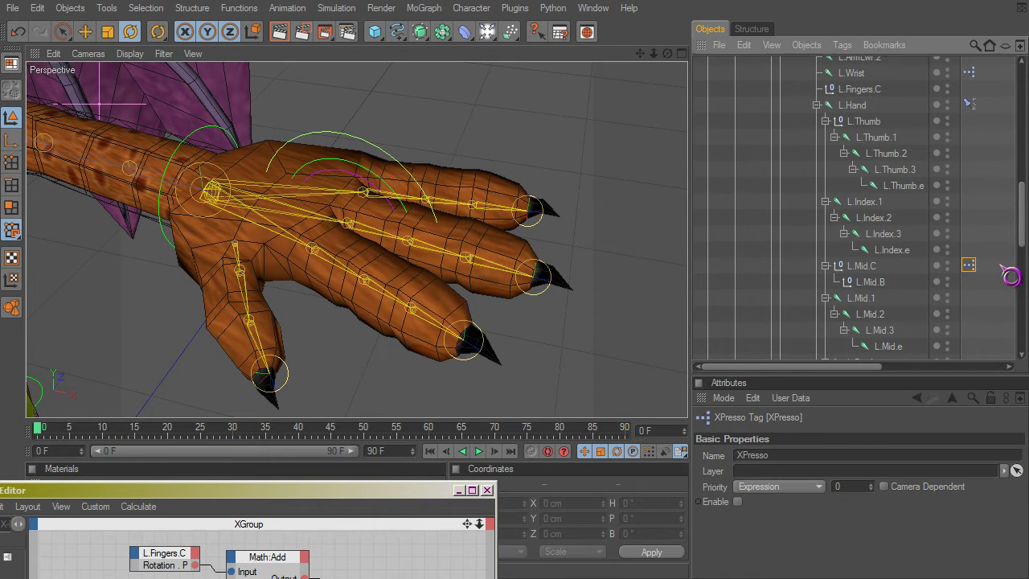
click(860, 271)
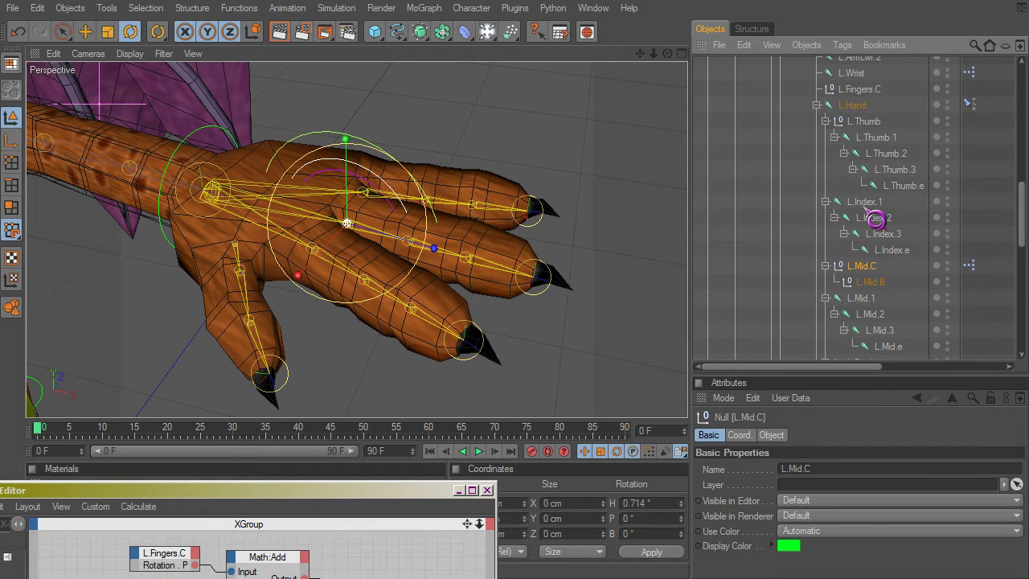
ctrl+drag(861, 267, 862, 208)
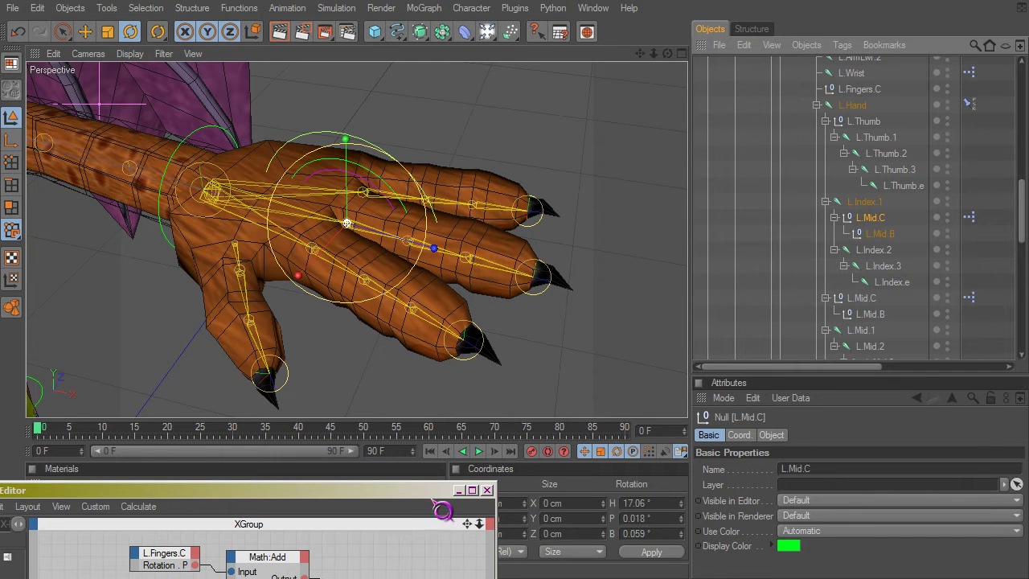
Set the copied L.Mid.C's position to 0 cm and its rotation to 0° on all axes
drag(429, 493, 332, 490)
click(510, 503)
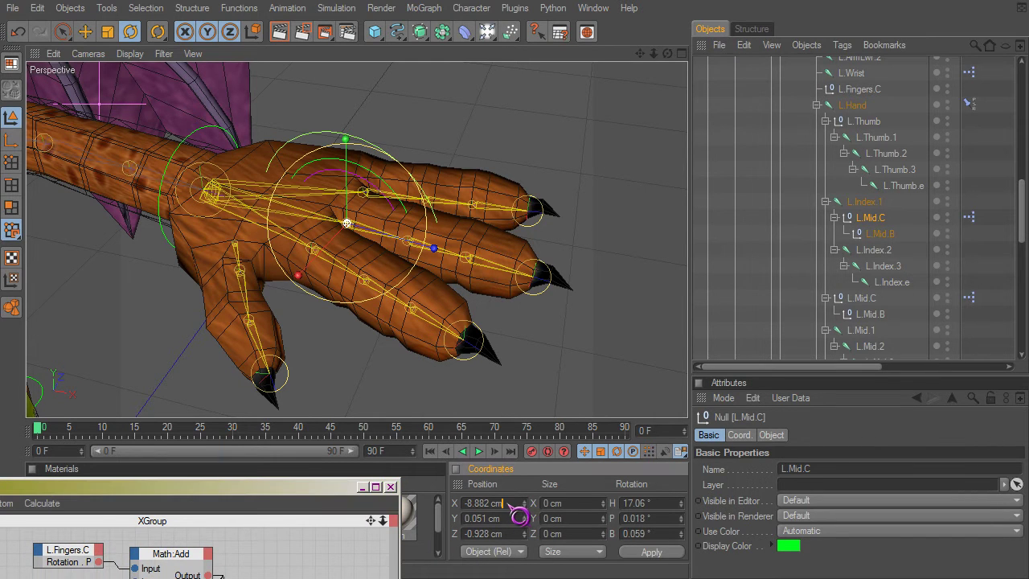
right_click(516, 533)
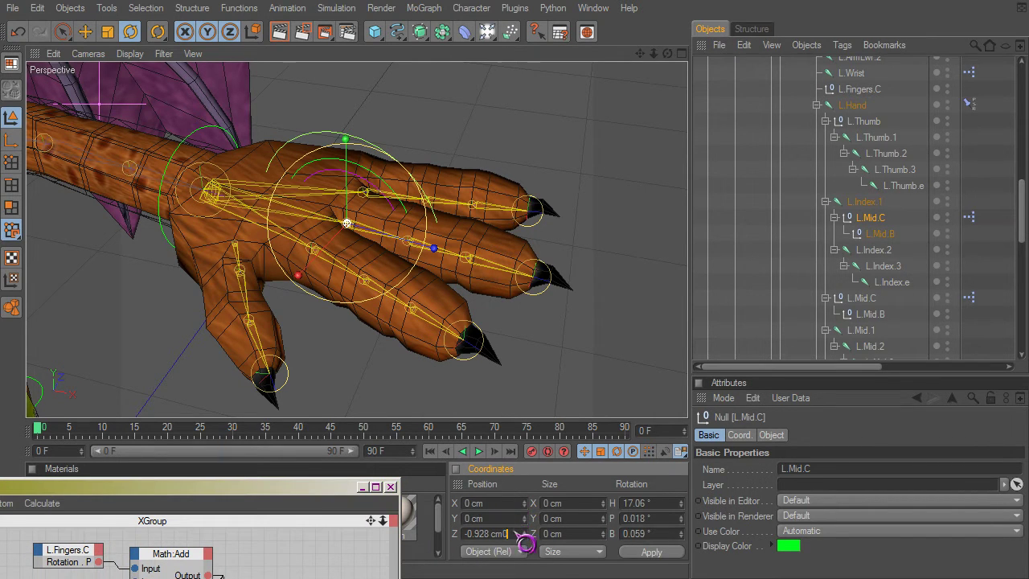
right_click(669, 533)
right_click(660, 517)
key(Return)
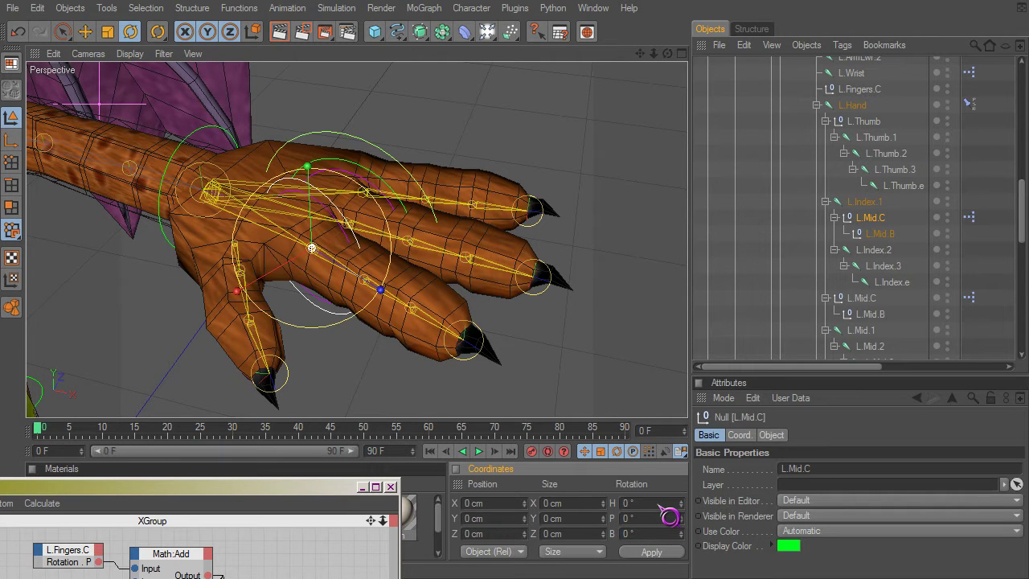
Copy the word "Index" from L.Index.1's name and move the nested L.Mid.C with its child directly above L.Index.1, on the same level
alt+drag(531, 389, 583, 285)
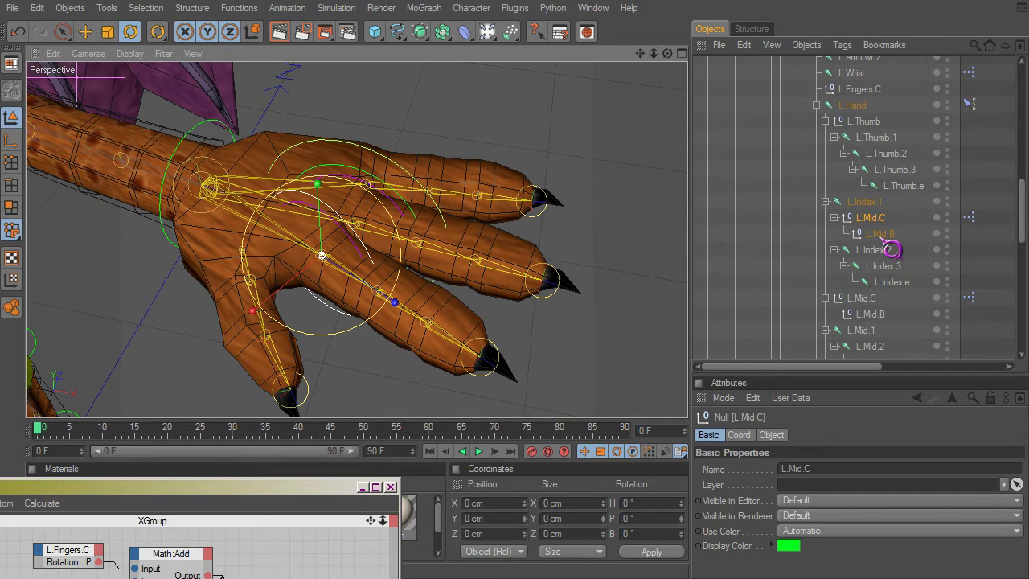
double_click(867, 205)
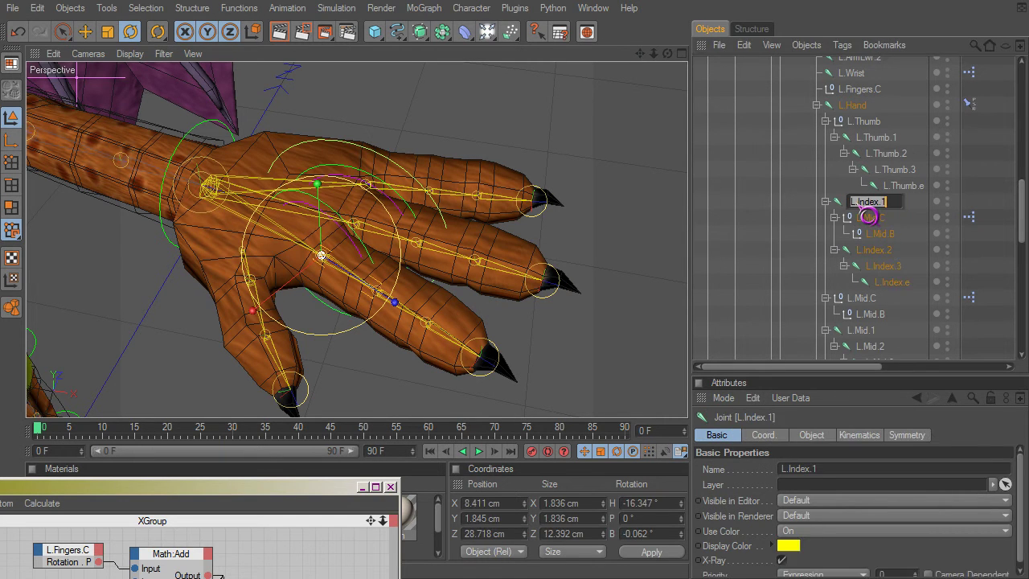
drag(858, 205, 892, 218)
key(ctrl+c)
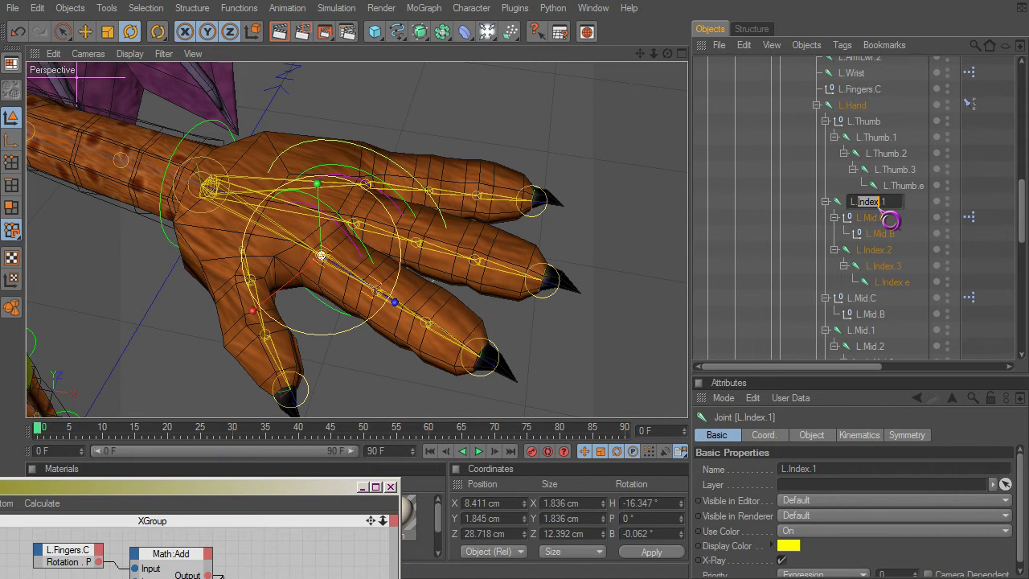
key(Return)
click(869, 219)
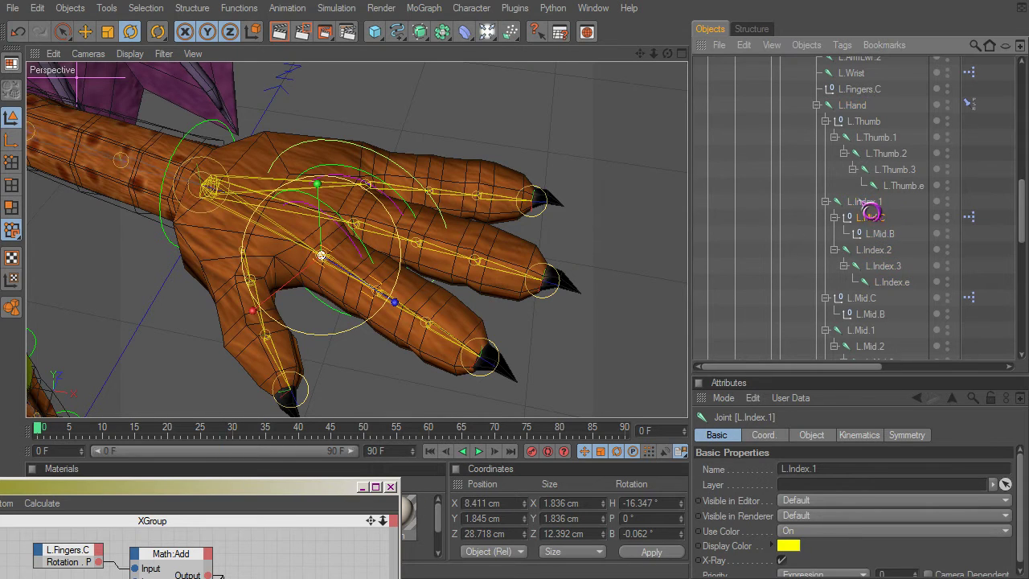
drag(862, 202, 872, 207)
Rename the moved controller null L.Index.C and its child null L.Index.B
double_click(859, 204)
text(Index.C)
key(Return)
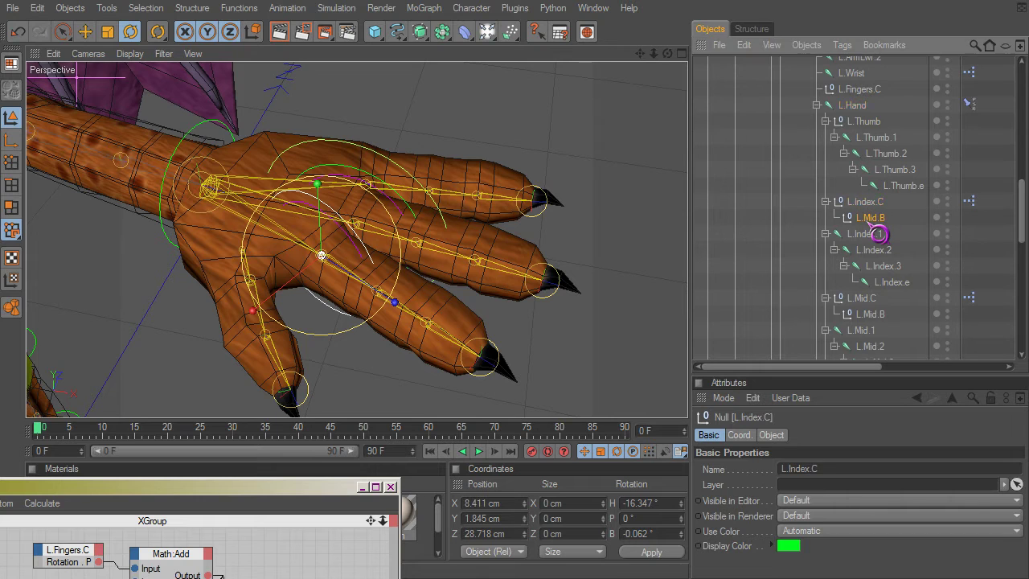
click(873, 218)
double_click(872, 220)
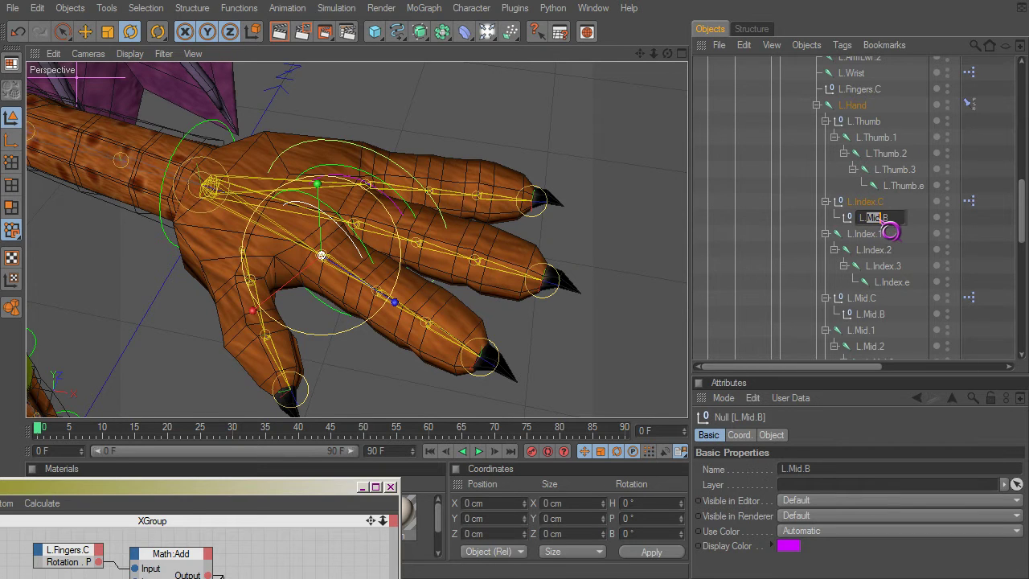
key(ctrl+v)
key(Return)
In L.Index.C's XPresso graph, change the references of the L.Mid.1, L.Mid.2 and L.Mid.3 nodes to L.Index.1, L.Index.2 and L.Index.3
click(867, 206)
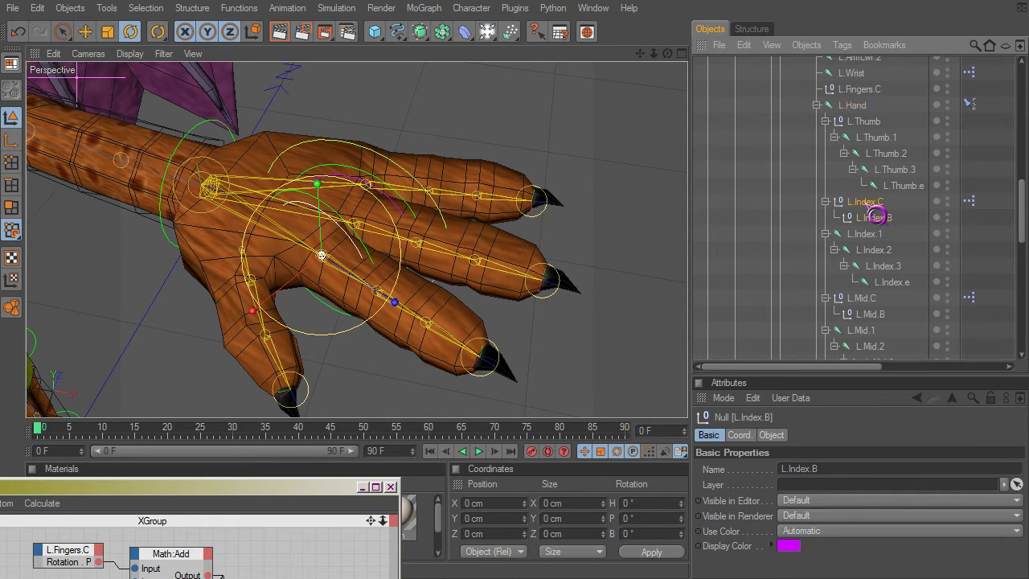
click(970, 203)
drag(268, 488, 446, 346)
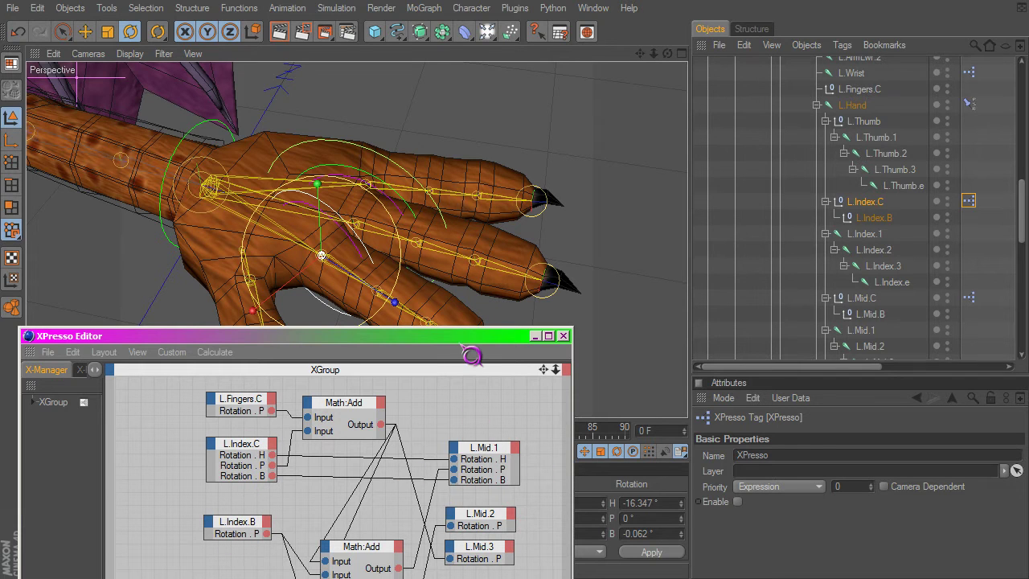
drag(470, 346, 276, 266)
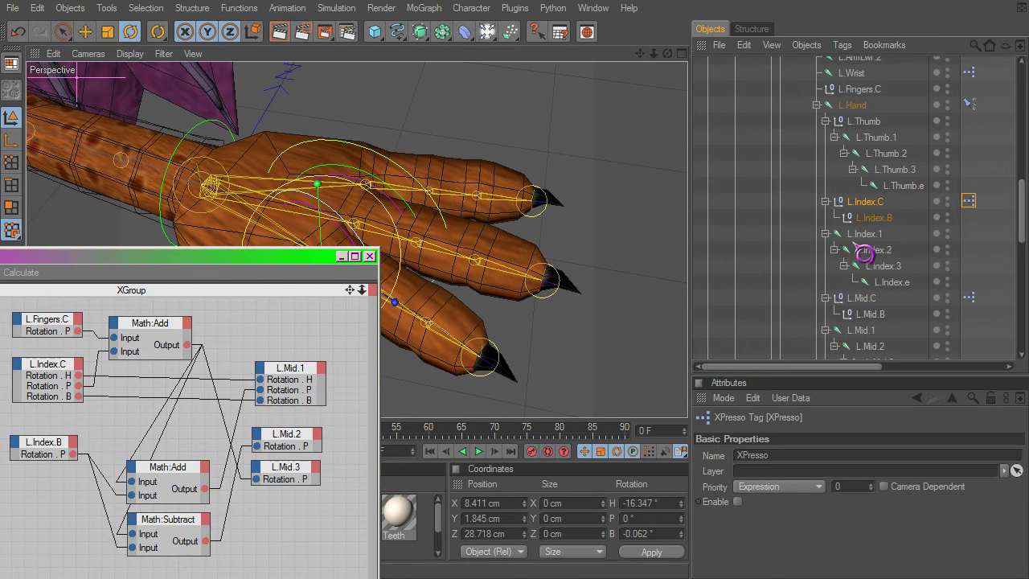
click(303, 378)
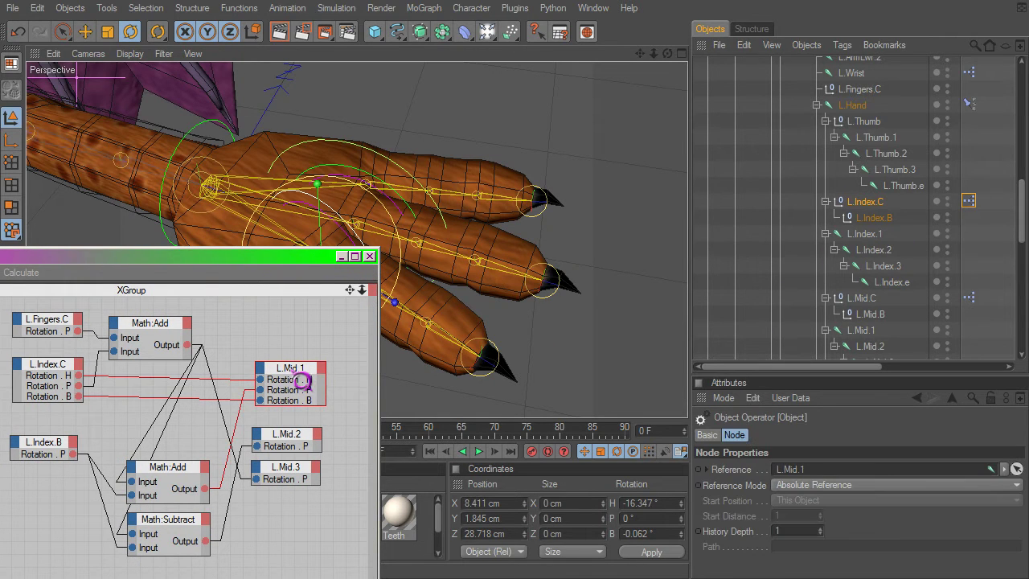
drag(871, 249, 813, 474)
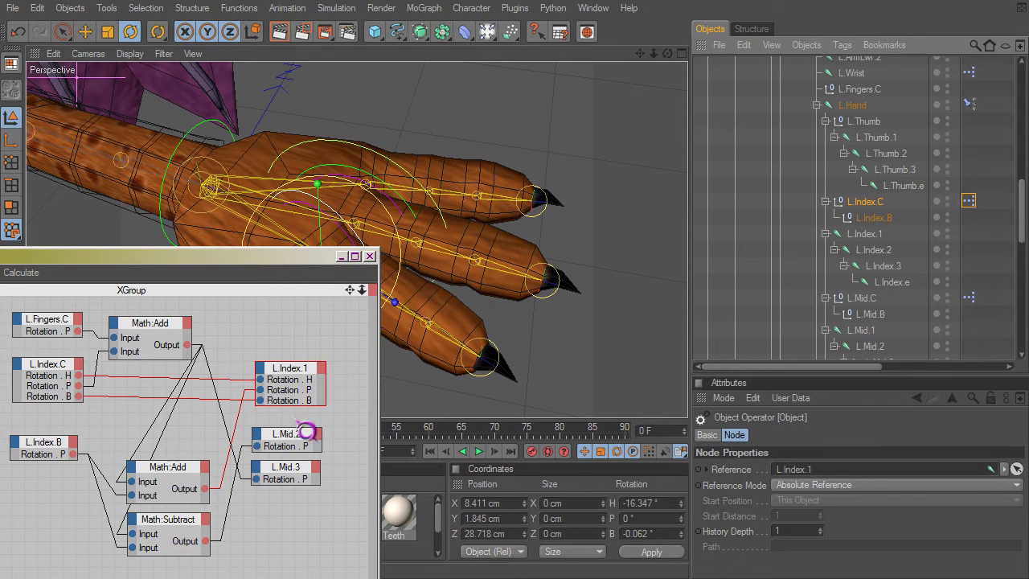
click(302, 440)
drag(873, 249, 806, 486)
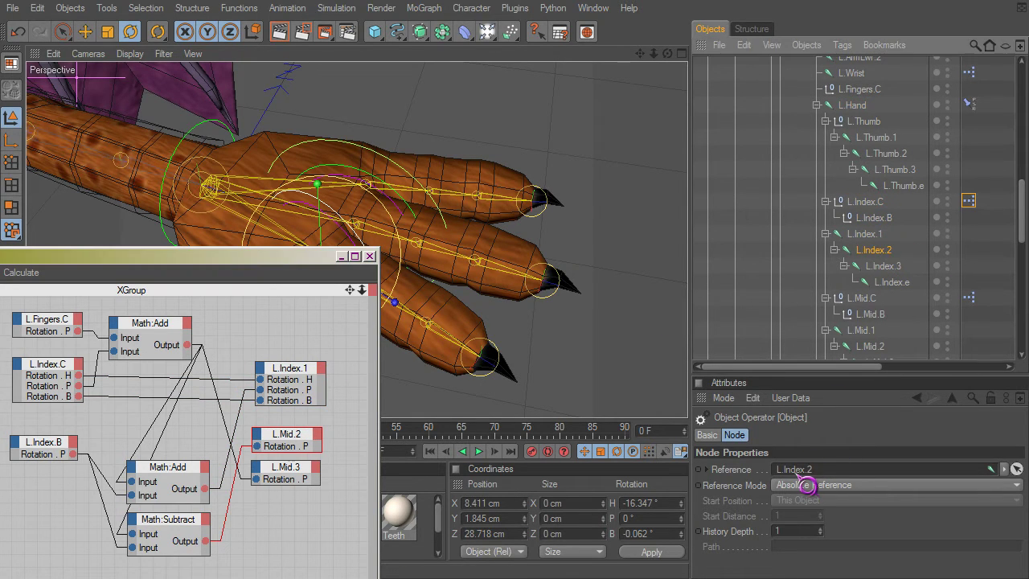
click(298, 477)
drag(892, 274, 803, 471)
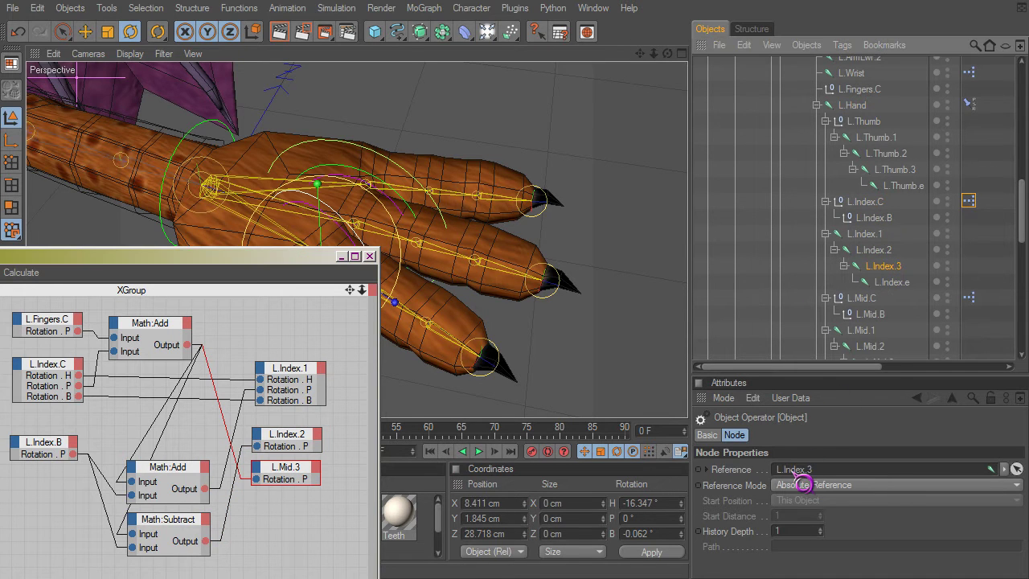
Try rotating L.Index.C in the viewport, and undo the rotation
drag(178, 260, 461, 465)
click(864, 201)
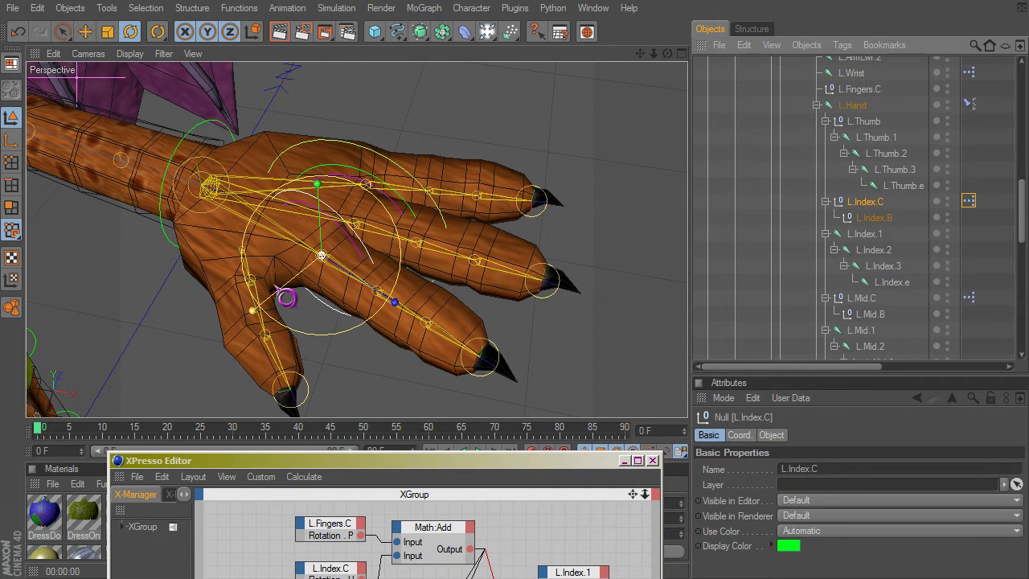
drag(529, 392, 555, 401)
key(ctrl+z)
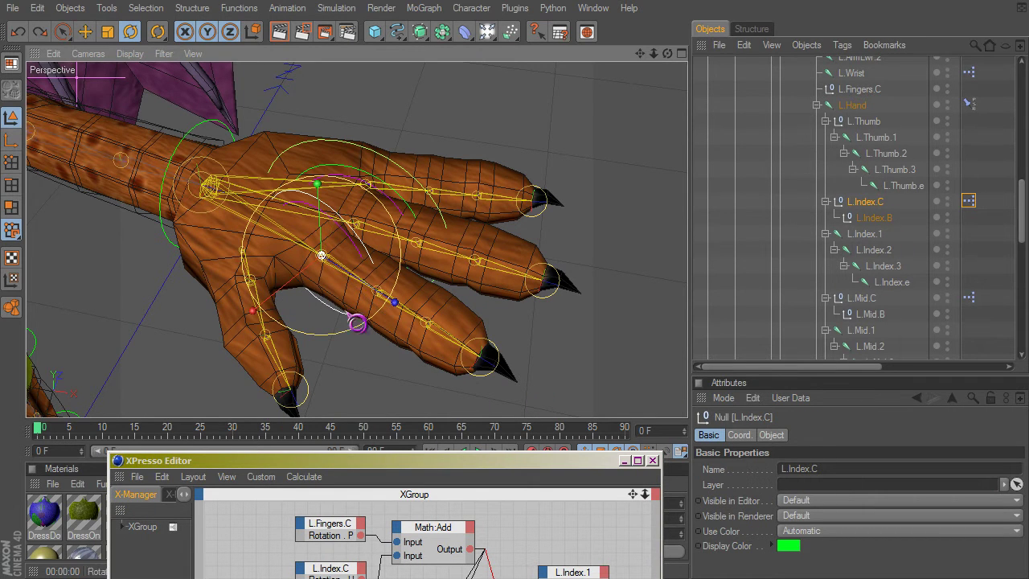
Enable the XPresso tags of both L.Index.C and L.Mid.C
drag(426, 464, 292, 400)
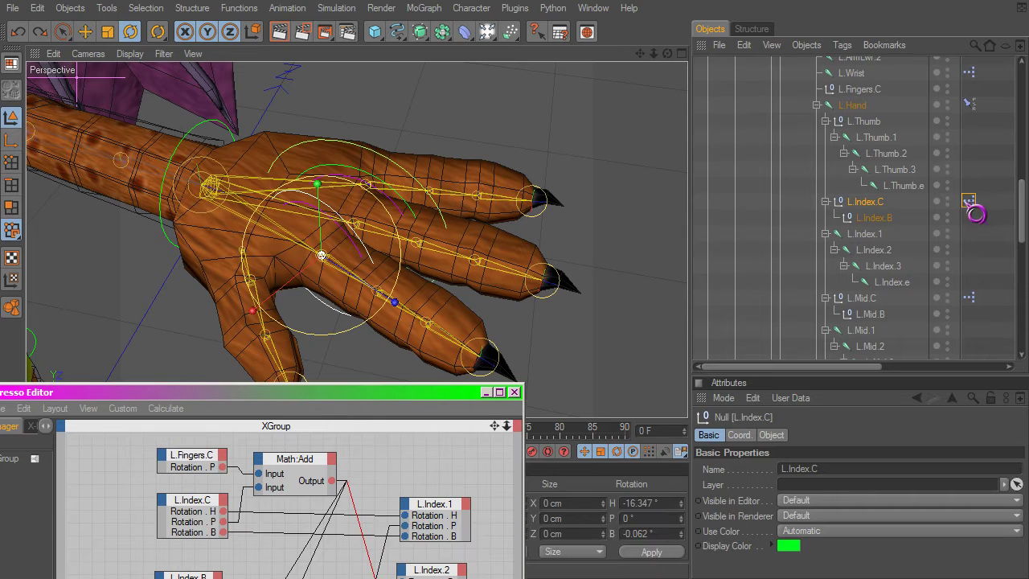
click(969, 202)
click(738, 501)
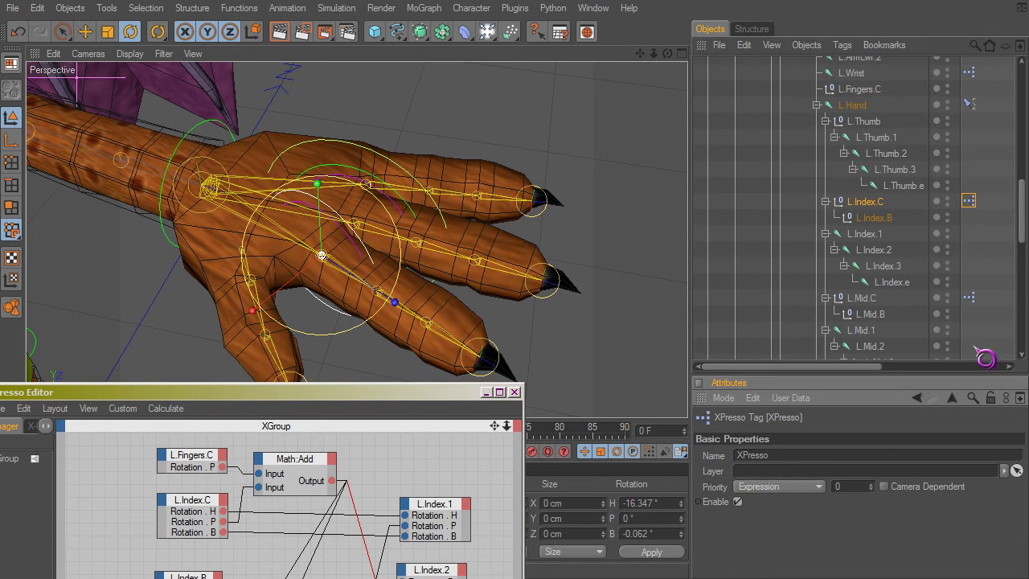
click(969, 299)
click(738, 501)
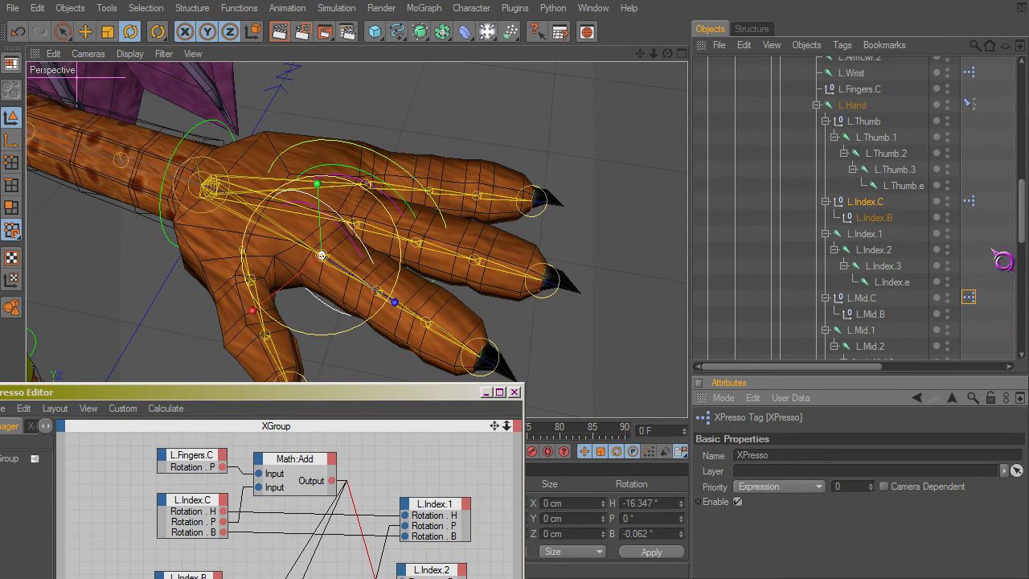
Test the finger rig by rotating L.Index.C and L.Fingers.C, and undo the rotations
click(868, 204)
drag(281, 293, 339, 159)
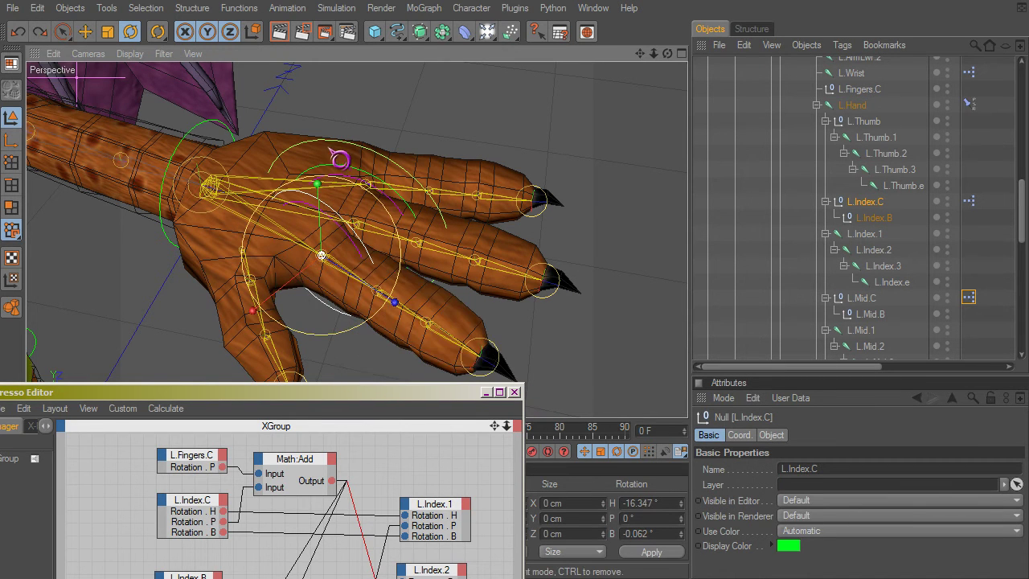
click(333, 143)
alt+drag(297, 194, 556, 254)
key(ctrl+z)
Try placing a copy of L.Mid.C with its L.Mid.B child under L.Mid.1, and undo the copy
scroll(868, 257, down, 3)
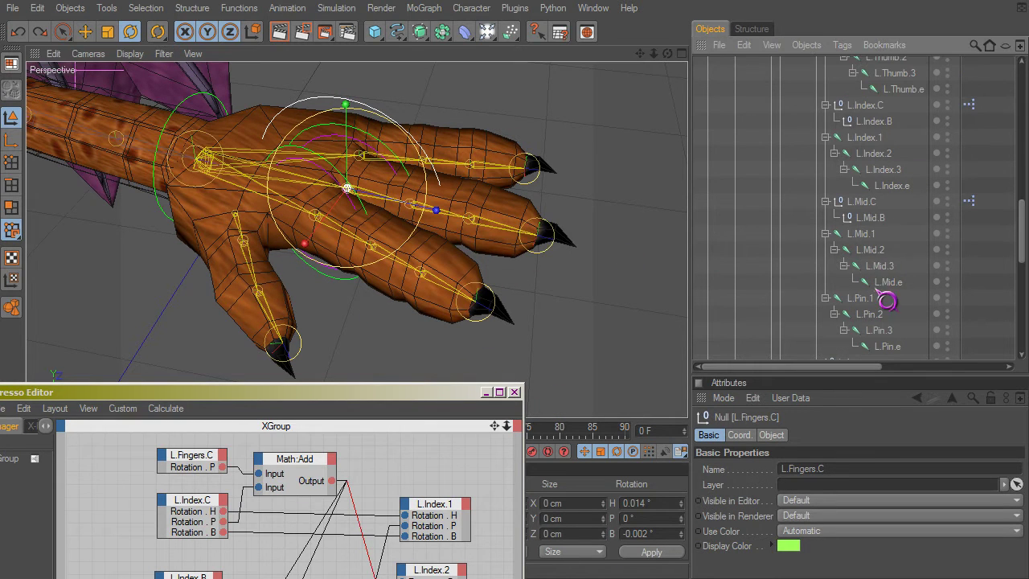
click(866, 204)
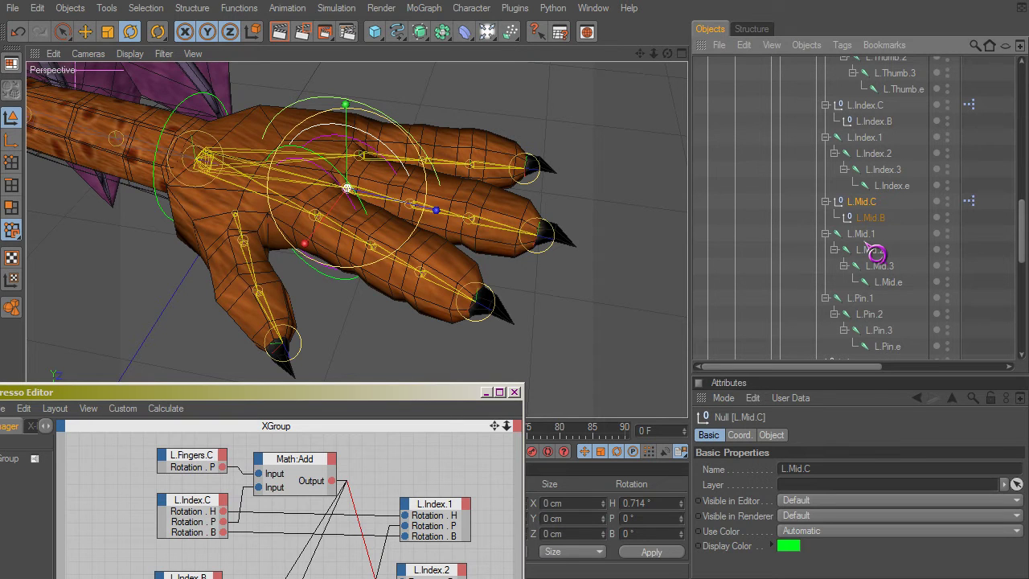
drag(876, 254, 876, 254)
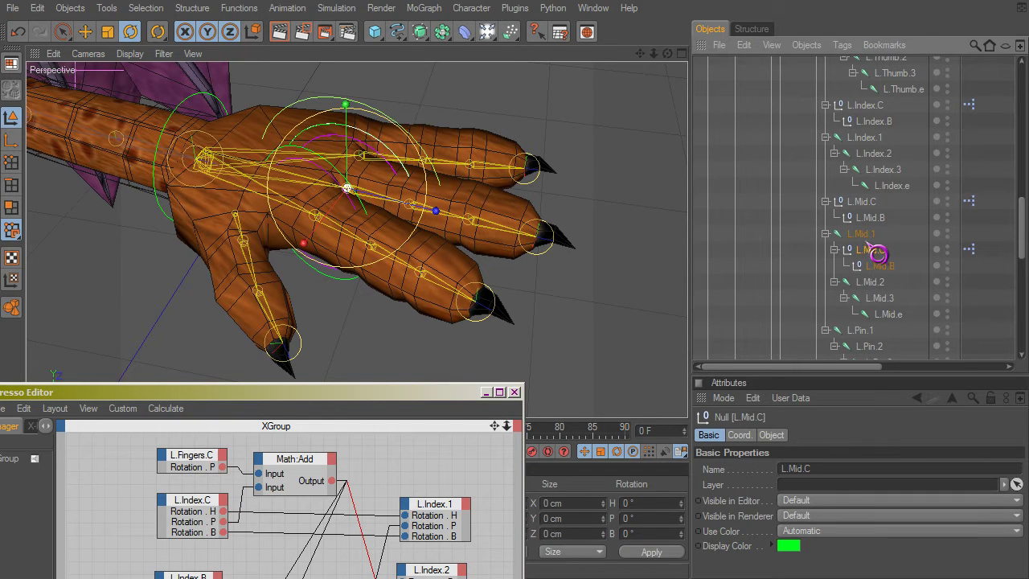
key(ctrl+z)
Disable L.Mid.C's XPresso tag and place a copy of L.Mid.C with its L.Mid.B child under L.Pin.1
ctrl+drag(979, 211, 970, 202)
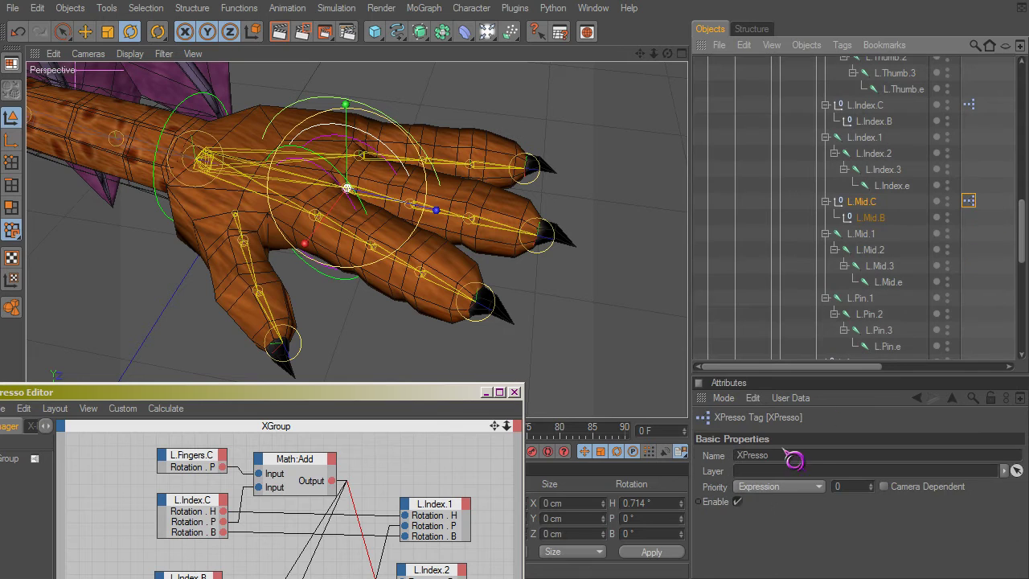
click(738, 501)
click(984, 246)
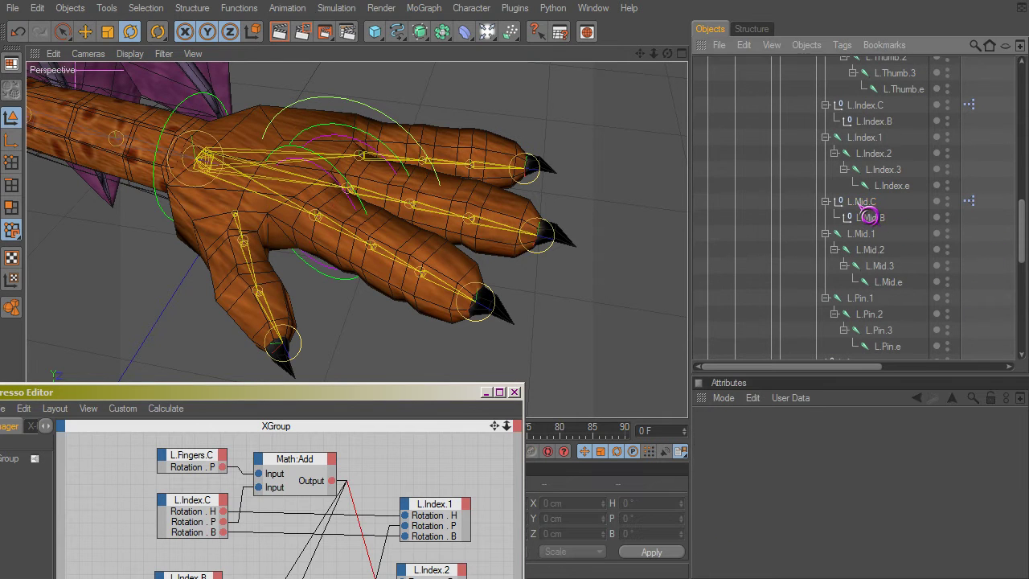
drag(858, 202, 863, 240)
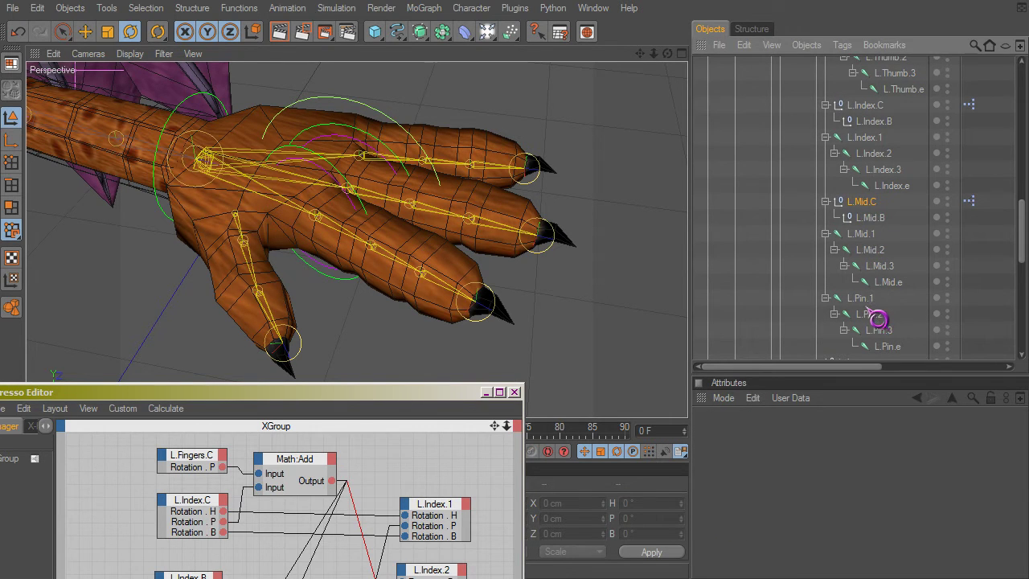
drag(876, 319, 874, 318)
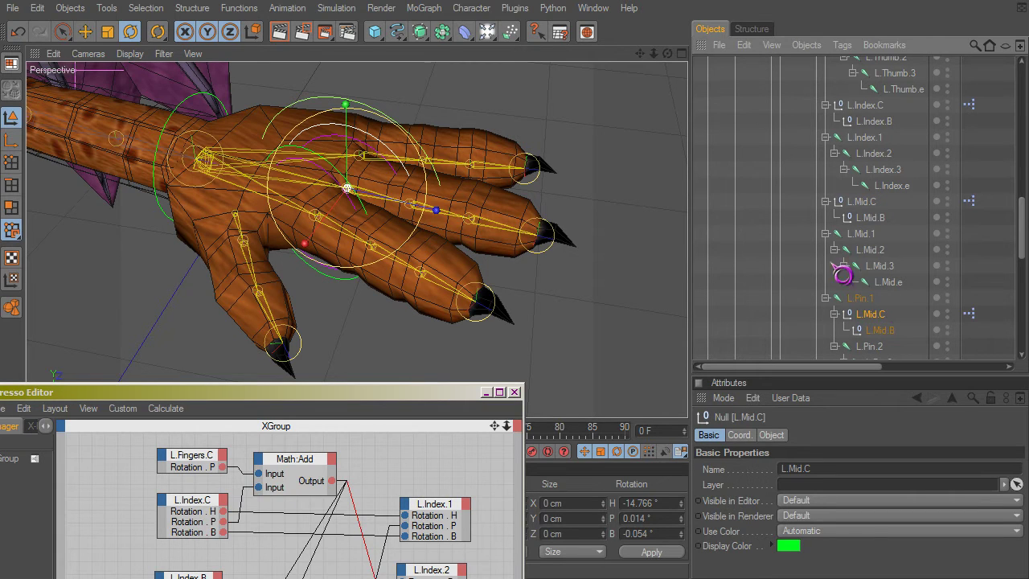
Rename the copied controller under L.Pin.1 as L.Pin.C and its child null as L.Pin.B
click(867, 314)
click(859, 301)
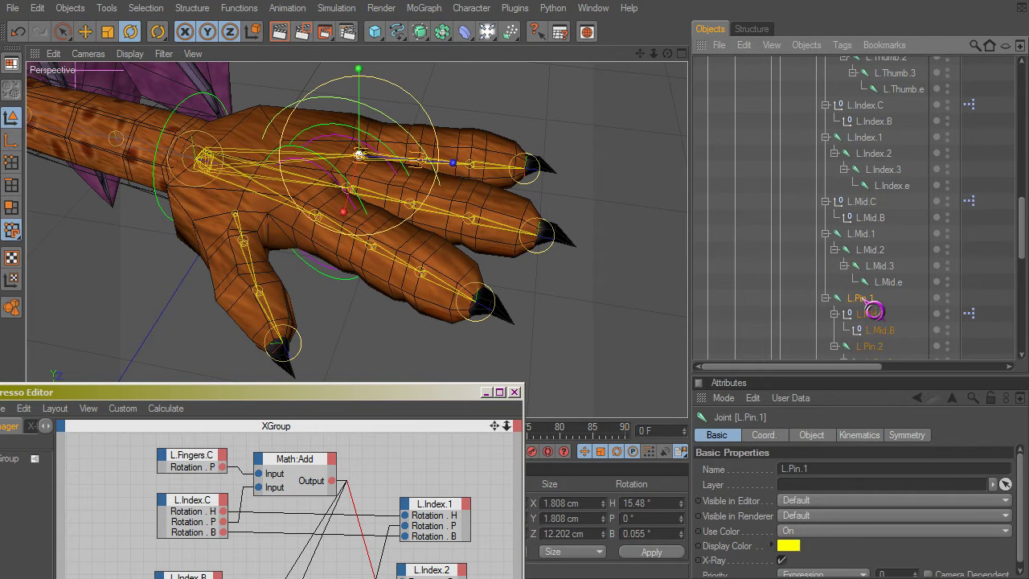
double_click(861, 298)
drag(858, 298, 871, 300)
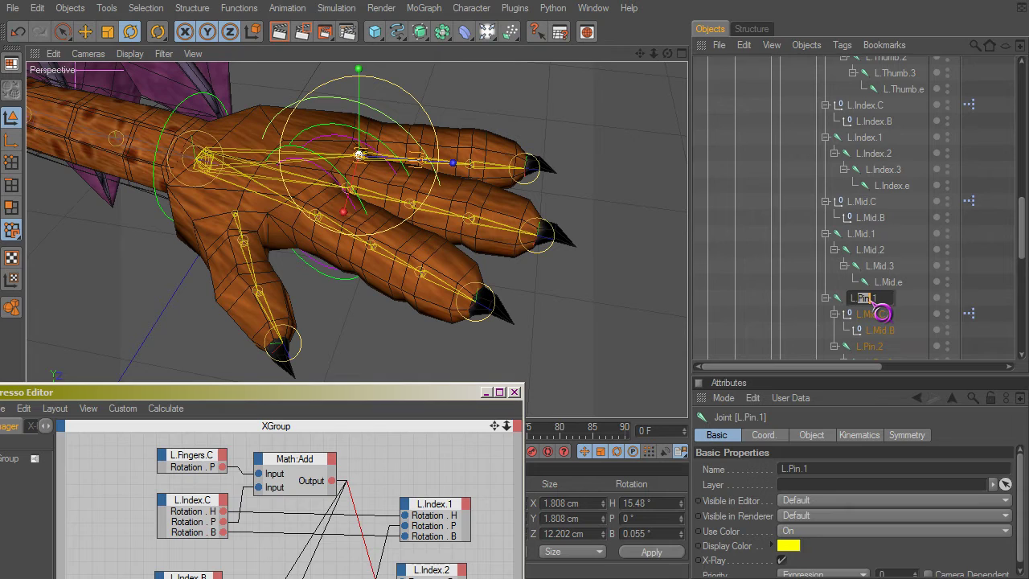
double_click(875, 314)
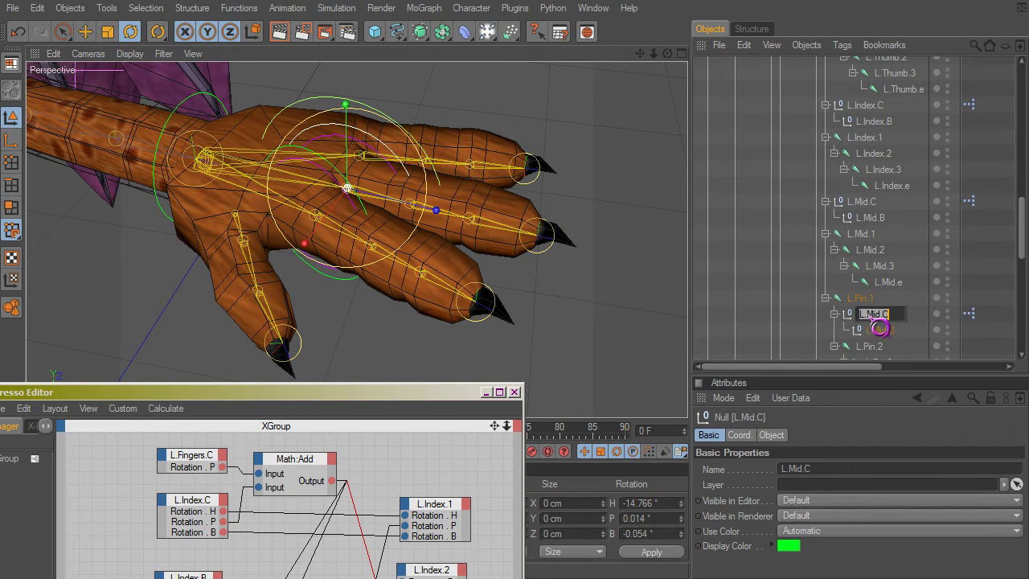
double_click(874, 314)
text(Pin)
double_click(884, 329)
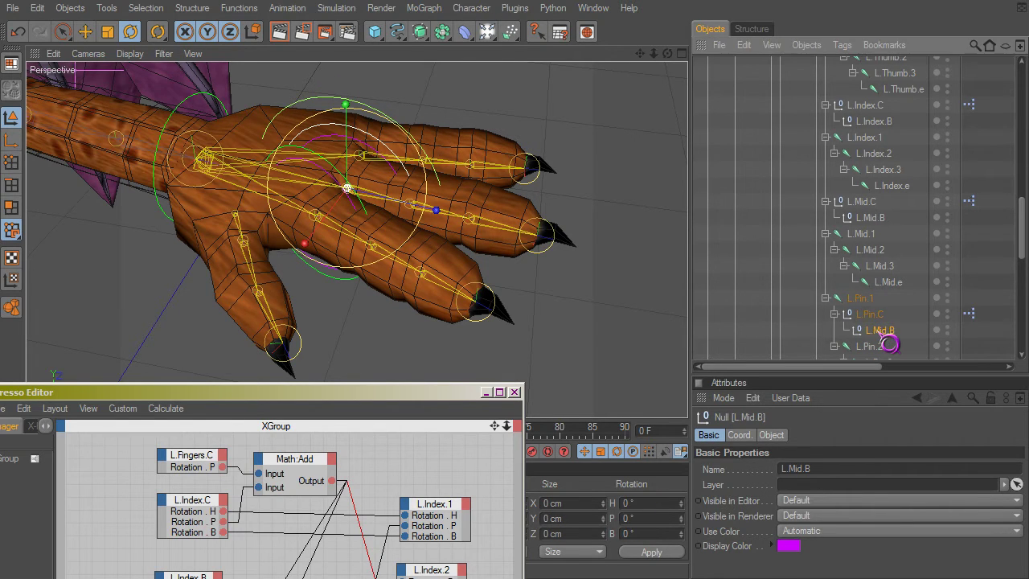
double_click(879, 331)
text(Pin)
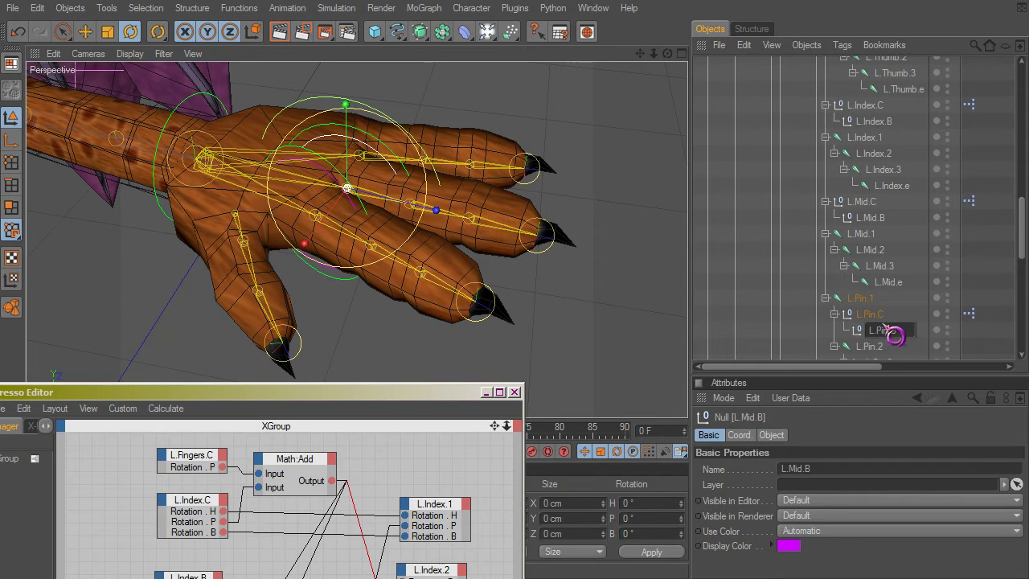
key(Return)
Enable the XPresso tag on the original L.Mid.C again
drag(964, 312, 969, 315)
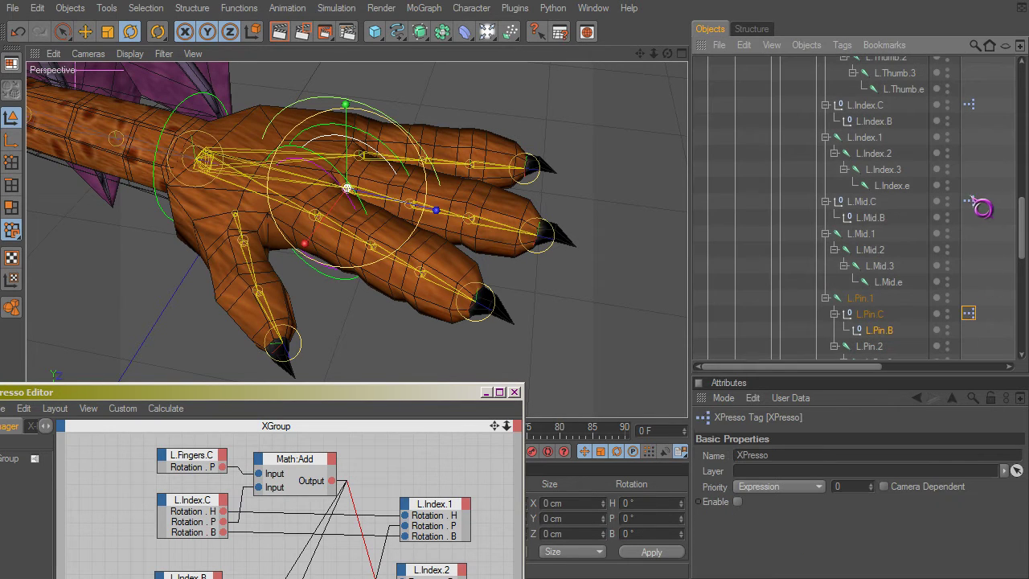
ctrl+drag(974, 201, 969, 201)
click(738, 502)
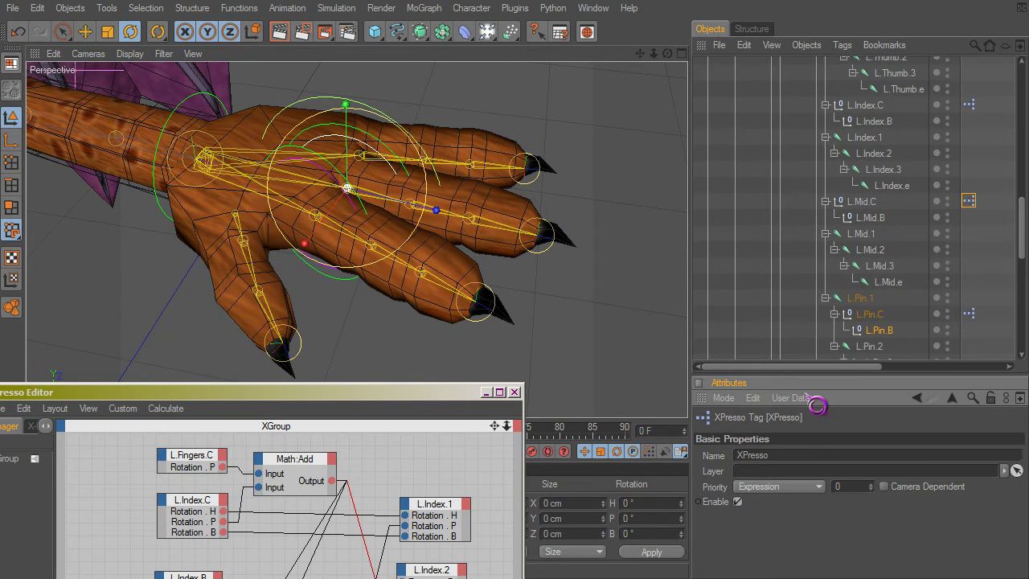
Open the XPresso setup of L.Pin.C and move that null with its L.Pin.B child out of L.Pin.1 to directly above it
click(870, 313)
double_click(968, 311)
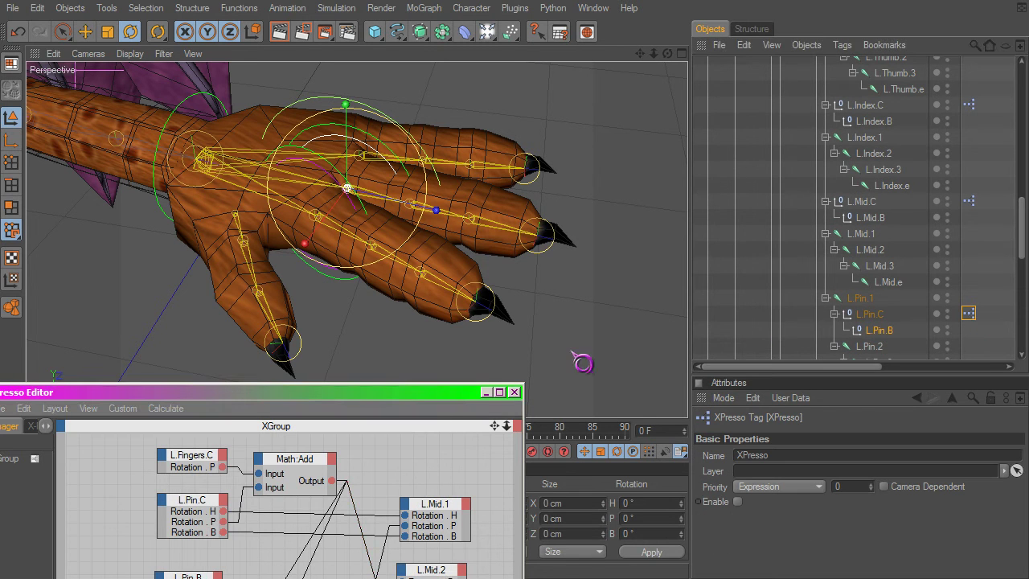
drag(382, 393, 402, 281)
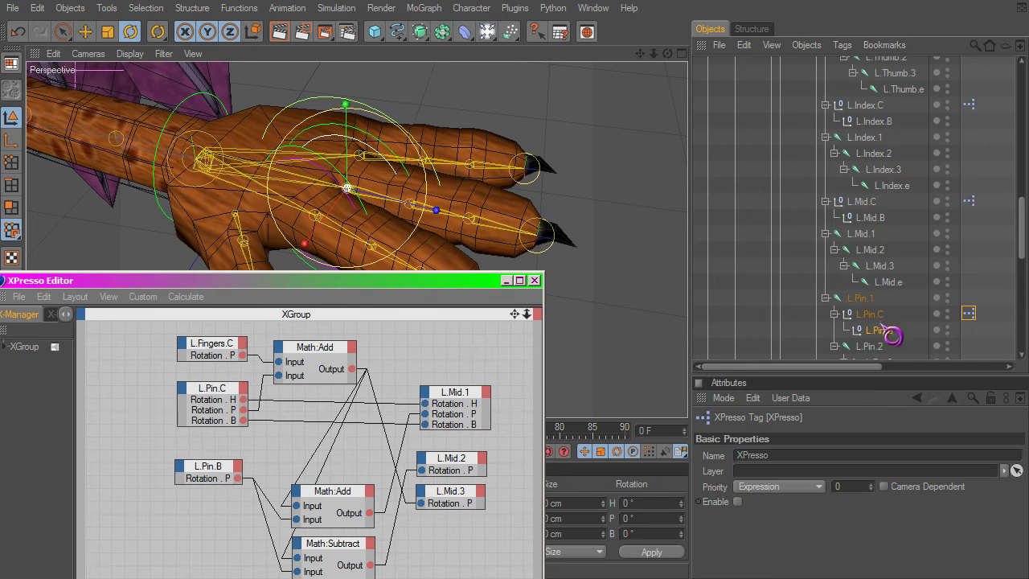
scroll(940, 282, down, 3)
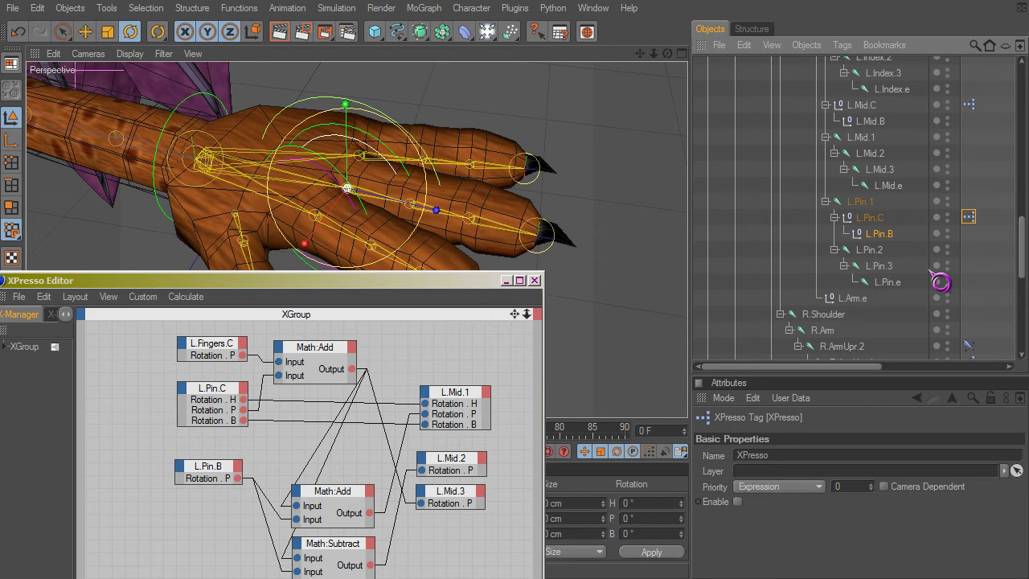
click(472, 403)
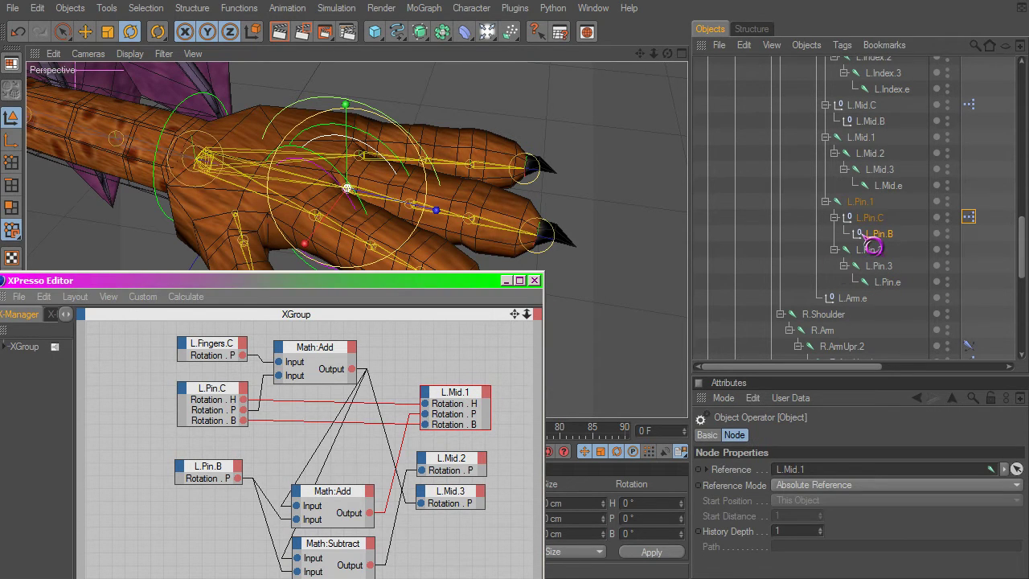
drag(881, 233, 862, 207)
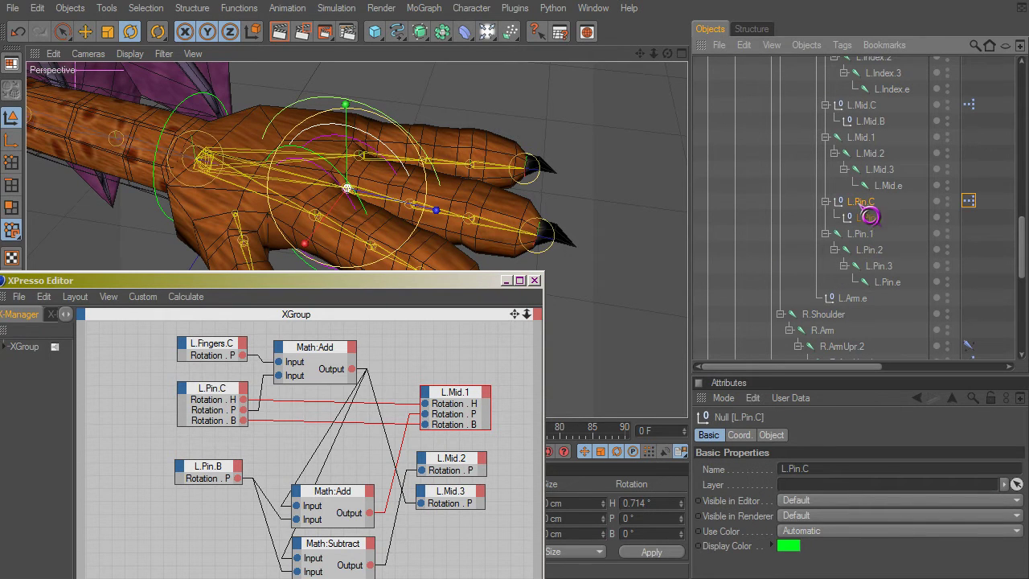
Relink the L.Mid.1, L.Mid.2 and L.Mid.3 nodes in L.Pin.C's XPresso to the joints L.Pin.1, L.Pin.2 and L.Pin.3
click(969, 201)
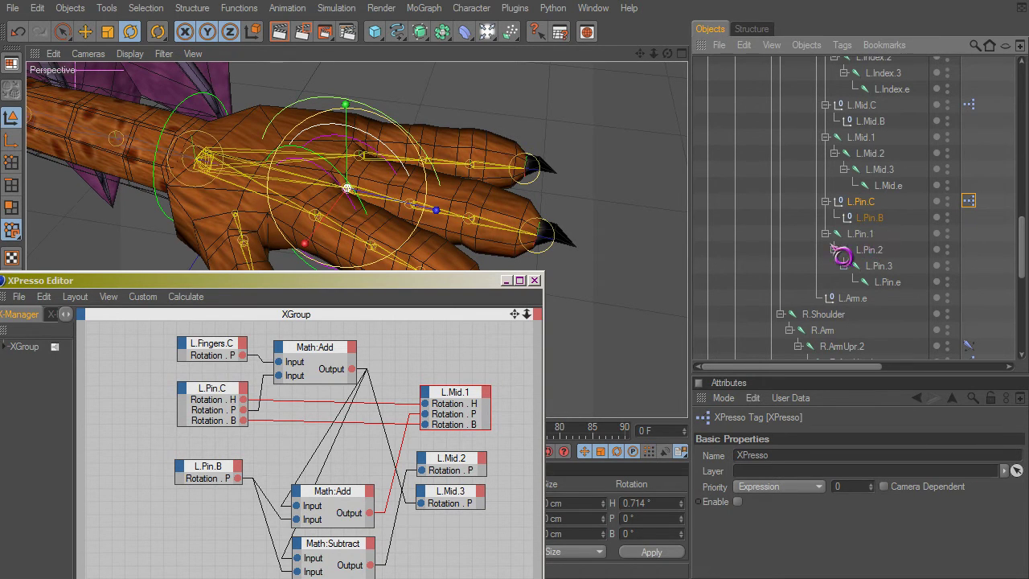
click(475, 404)
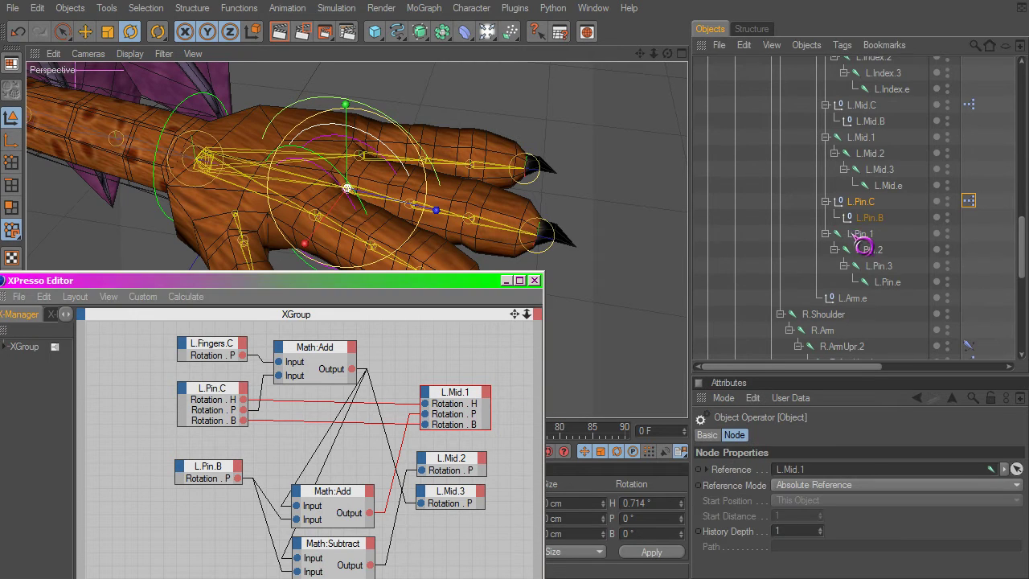
drag(862, 246, 821, 471)
click(871, 250)
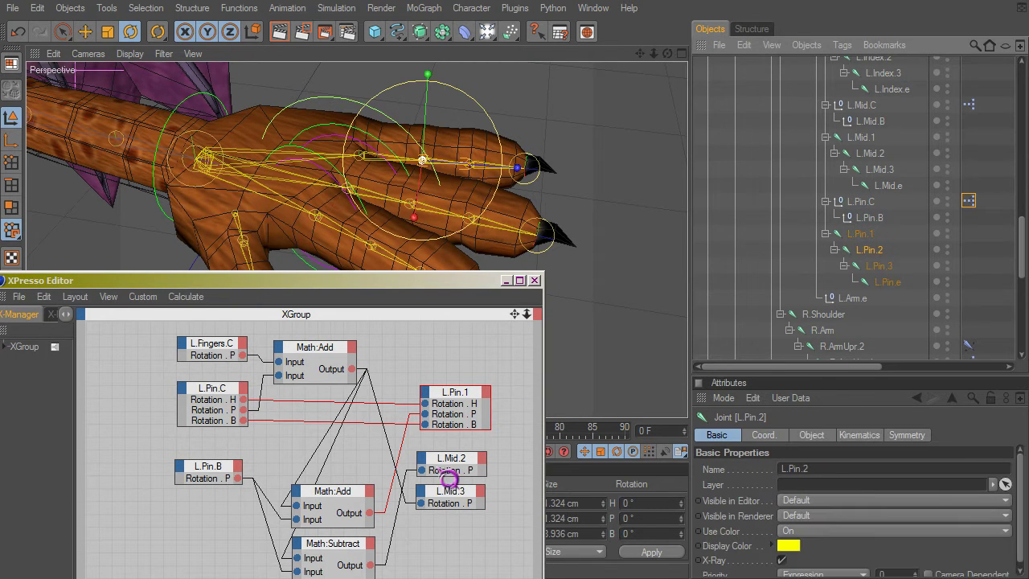
click(458, 471)
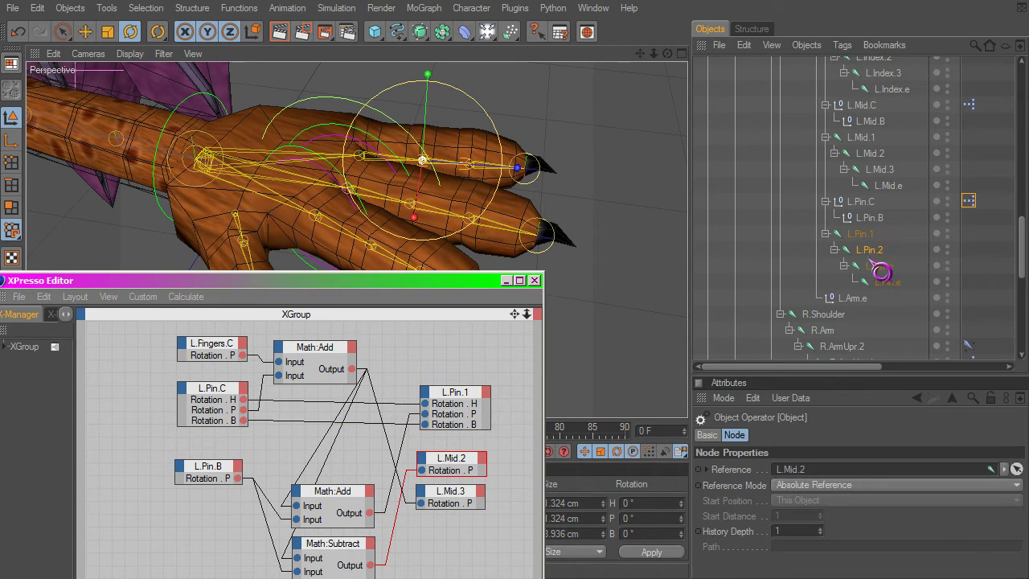
drag(871, 253, 816, 475)
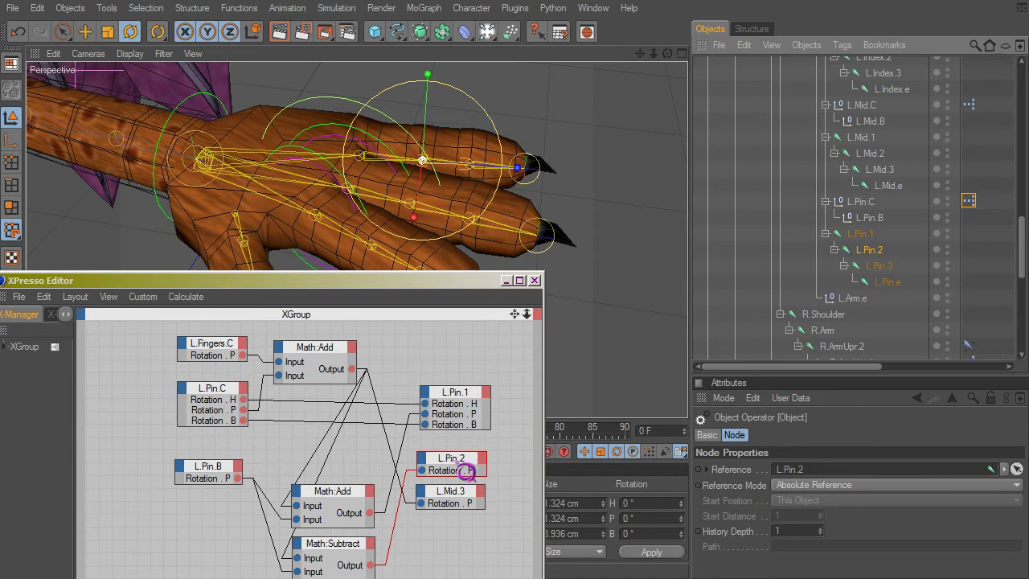
click(451, 498)
drag(887, 279, 815, 475)
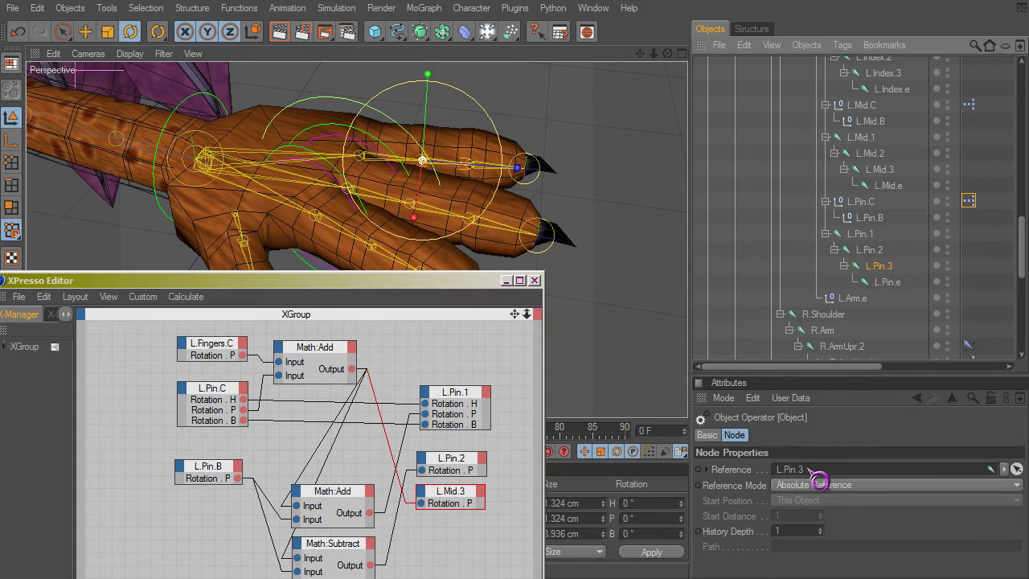
click(472, 404)
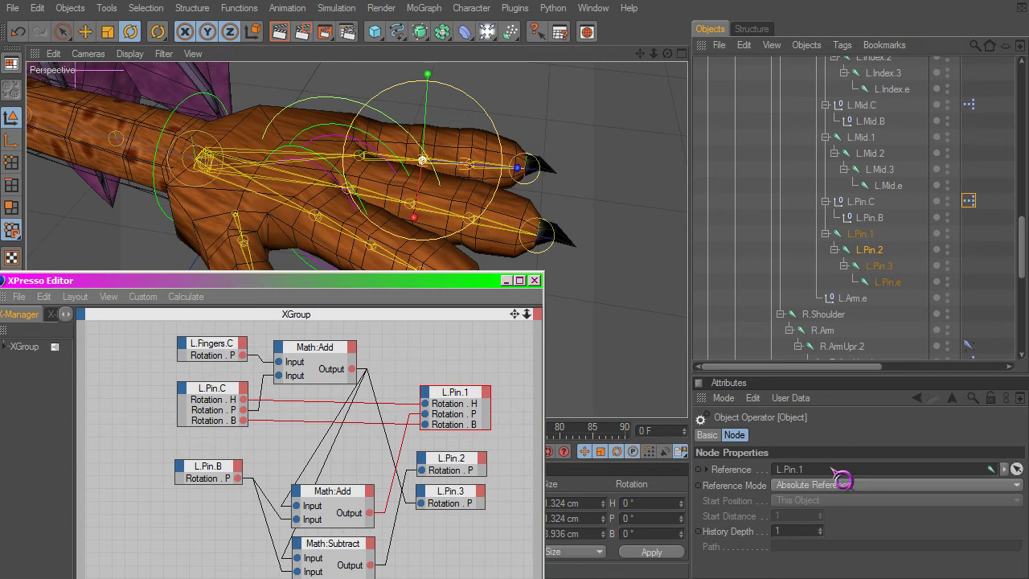
click(466, 355)
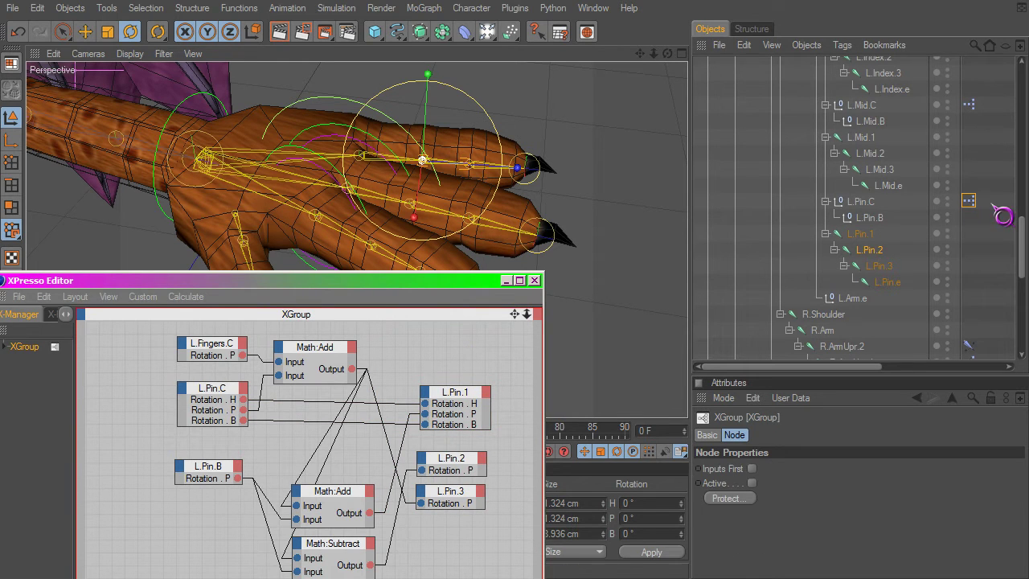
Make L.Pin.C, together with its L.Pin.B child, a child of the L.Pin.1 joint
click(858, 202)
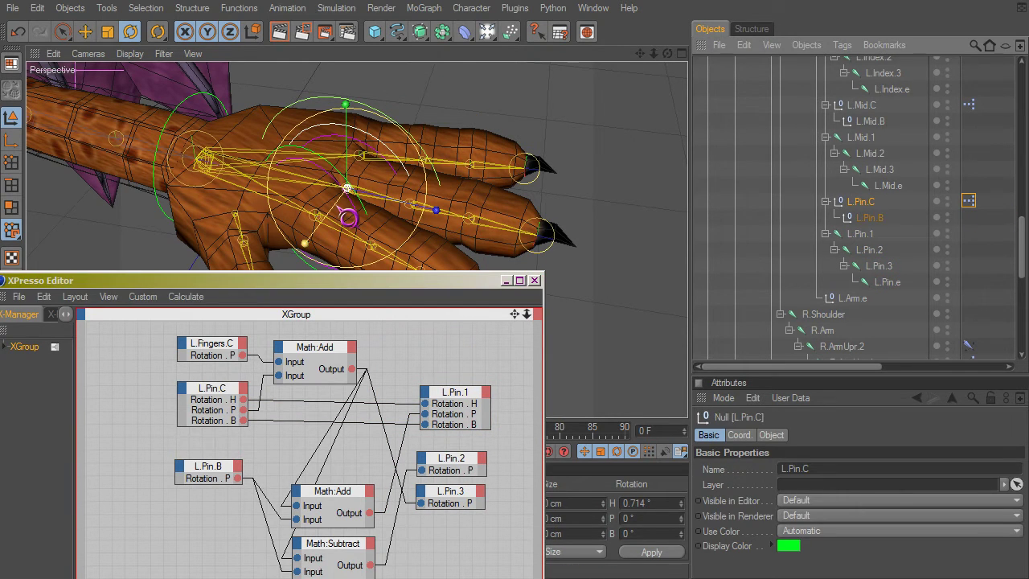
alt+drag(339, 223, 625, 252)
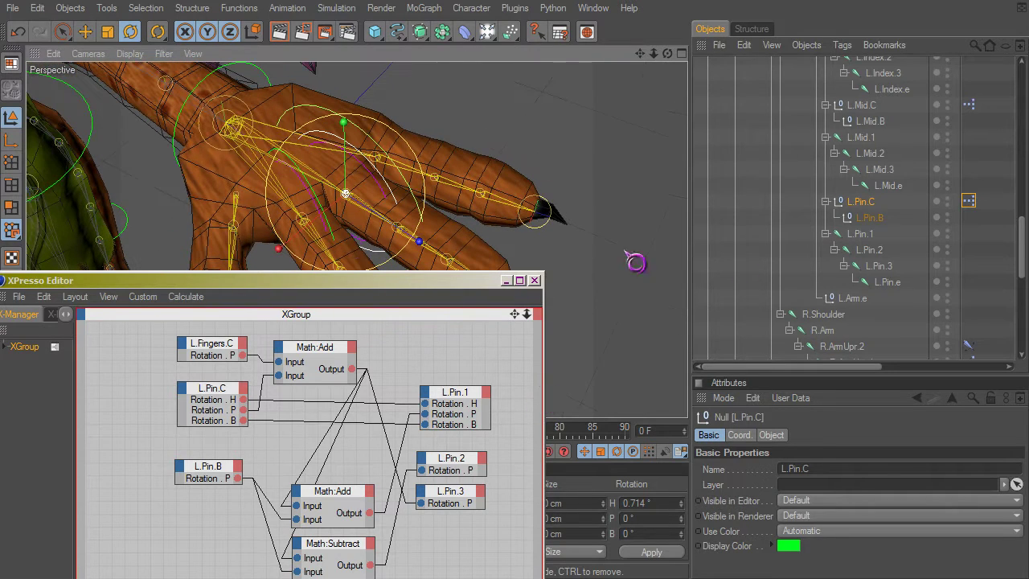
ctrl+click(872, 216)
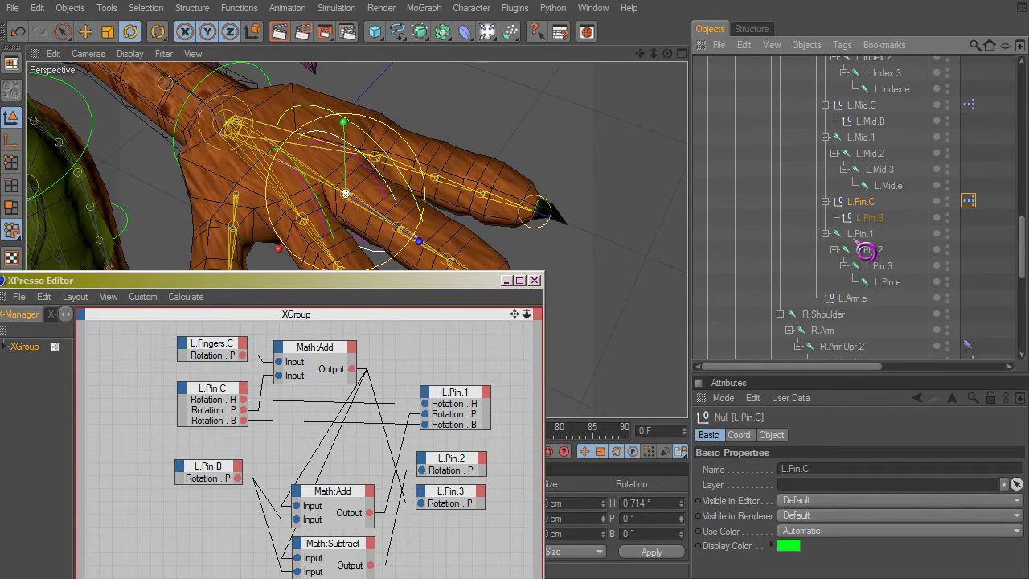
drag(865, 250, 866, 246)
Set L.Pin.C's X, Y and Z position and its H, P and B rotation to 0 relative to L.Pin.1
drag(473, 281, 354, 324)
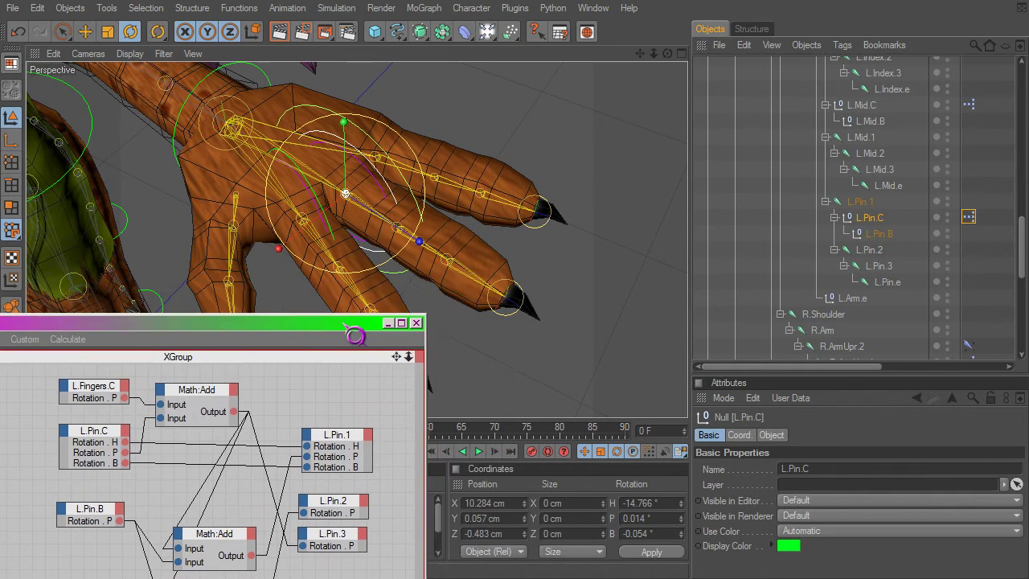
click(658, 503)
click(659, 519)
text(0)
click(654, 532)
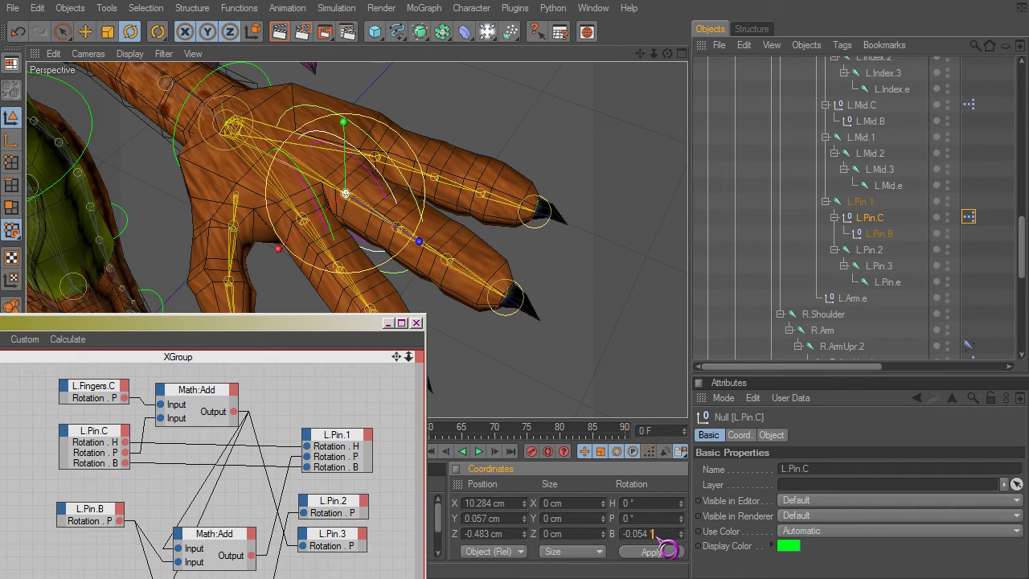
text(0)
click(514, 532)
text(0)
click(509, 519)
text(0)
right_click(523, 503)
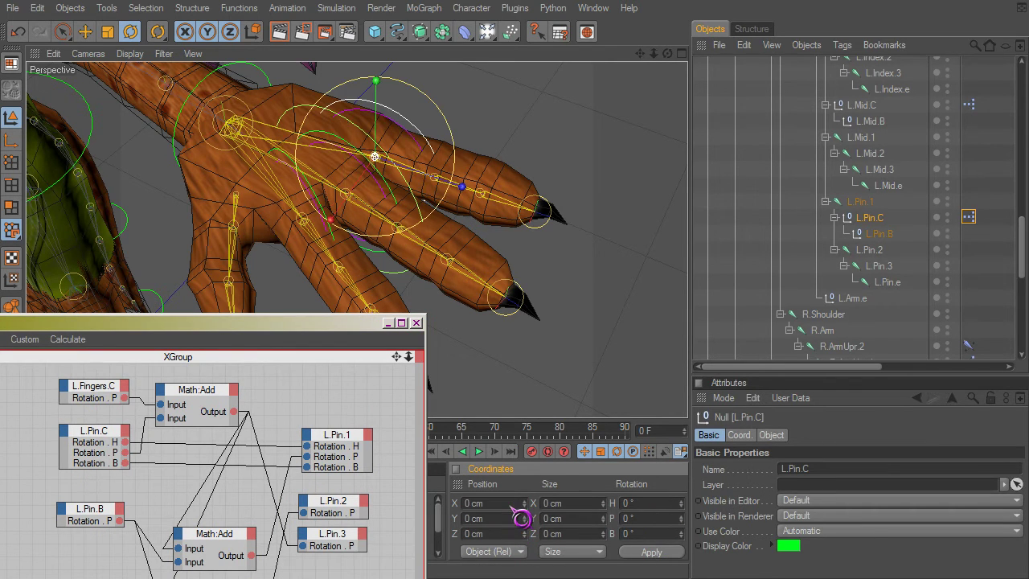
Enable L.Pin.C's XPresso tag and move L.Pin.C with its child out of L.Pin.1 to directly above it
click(955, 222)
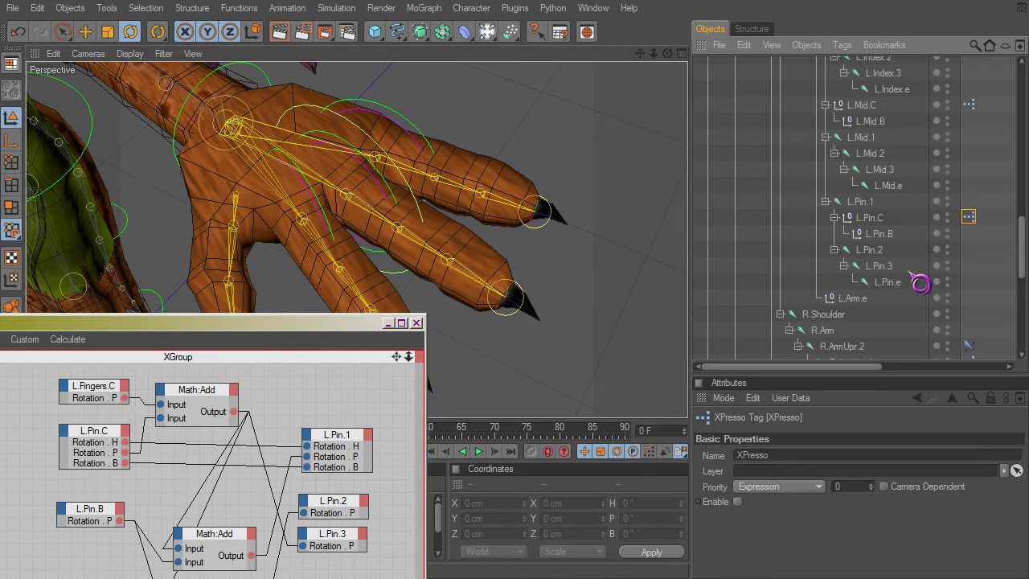
click(737, 502)
click(871, 219)
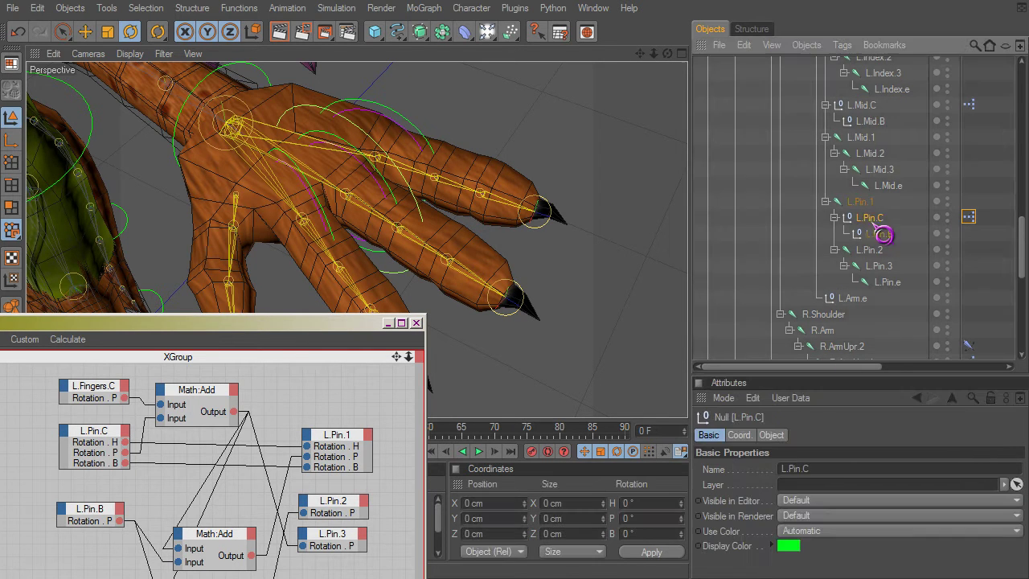
mouse_move(530, 391)
alt+mouse_down()
mouse_move(543, 396)
mouse_move(531, 392)
alt+mouse_up()
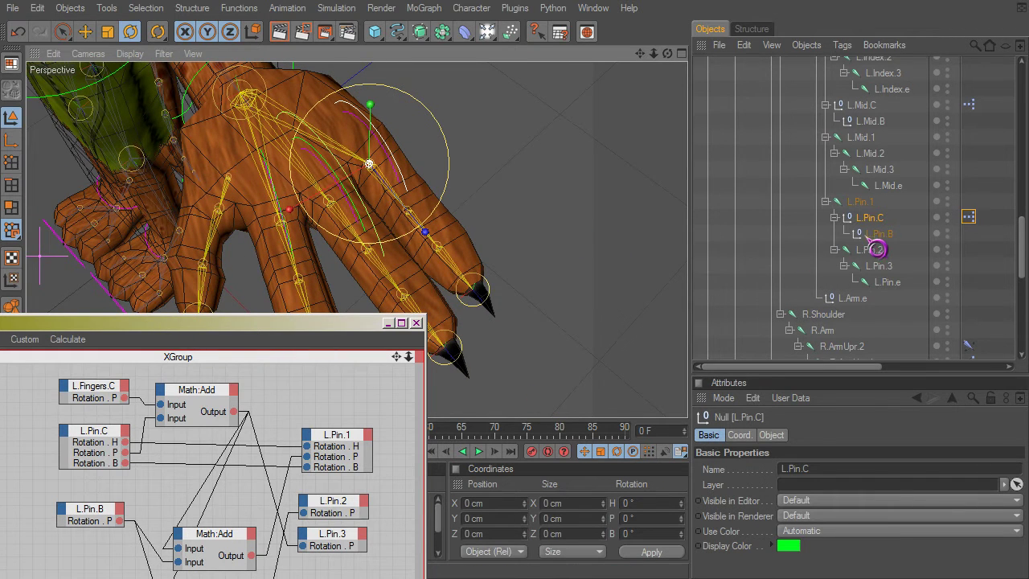
click(859, 207)
click(866, 220)
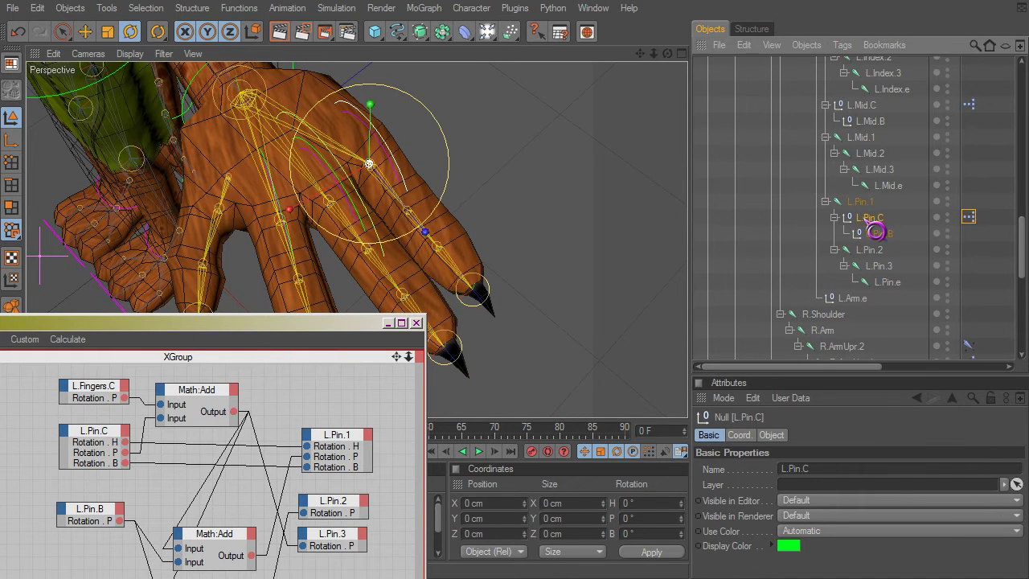
drag(863, 208, 862, 207)
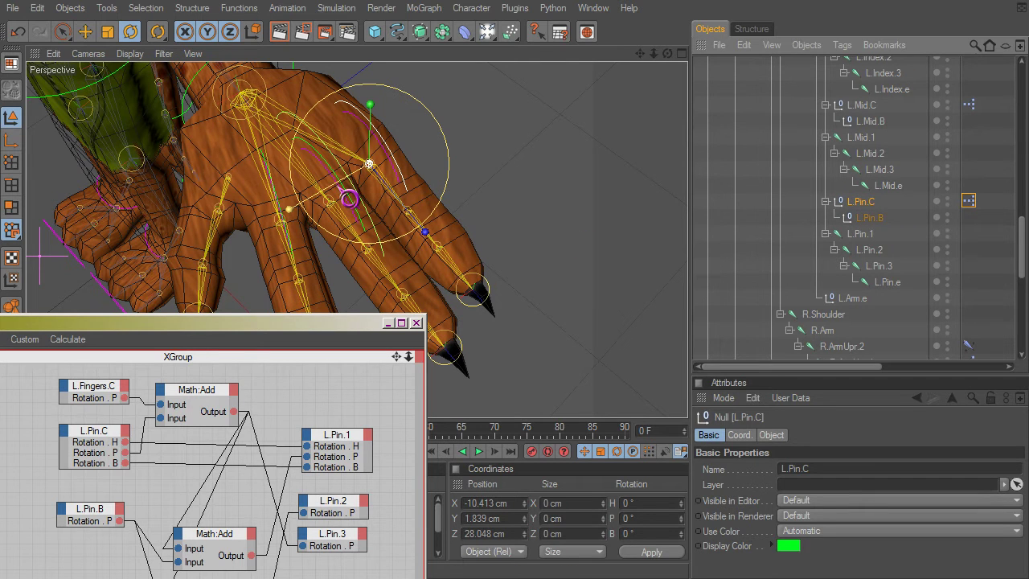
Rotate L.Pin.C to a heading of 15° to swing the pinky outward, and undo a further trial rotation
drag(381, 158, 541, 401)
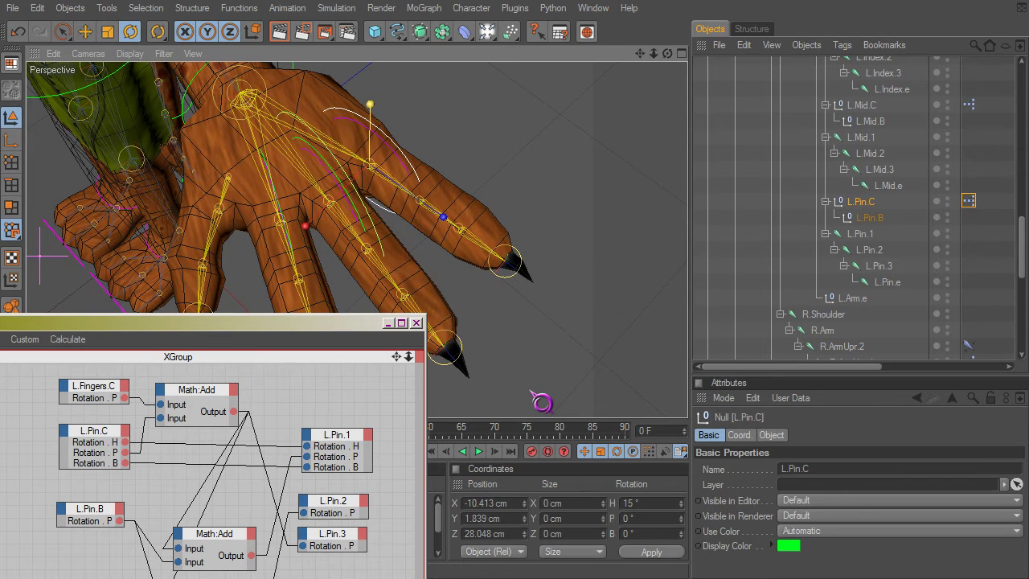
alt+drag(450, 181, 531, 392)
scroll(446, 192, down, 5)
alt+drag(446, 192, 353, 215)
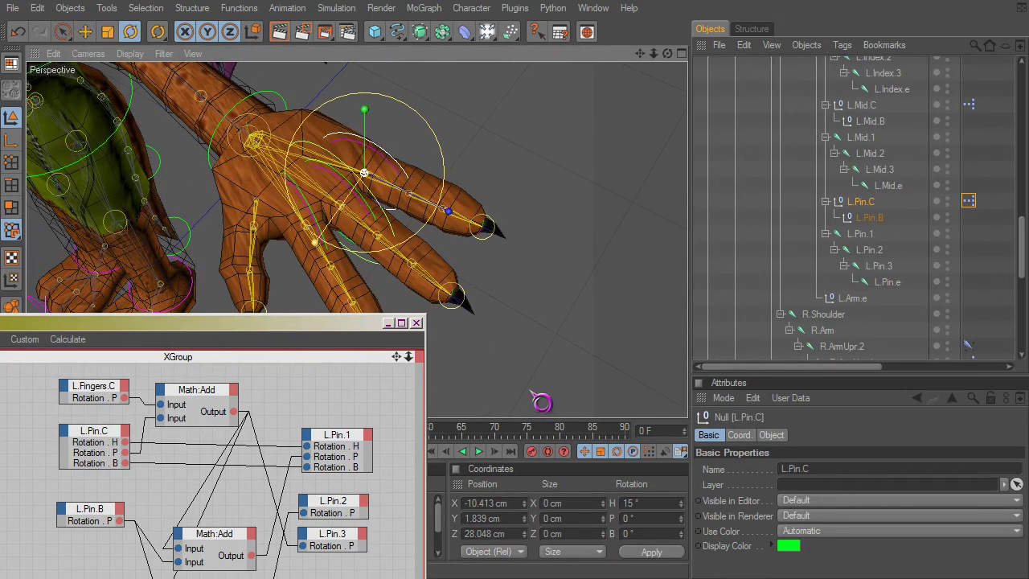
drag(530, 391, 330, 165)
key(ctrl+z)
Try curling all the fingers by rotating L.Fingers.C to a pitch of about -19°, and undo the trial rotations
click(318, 238)
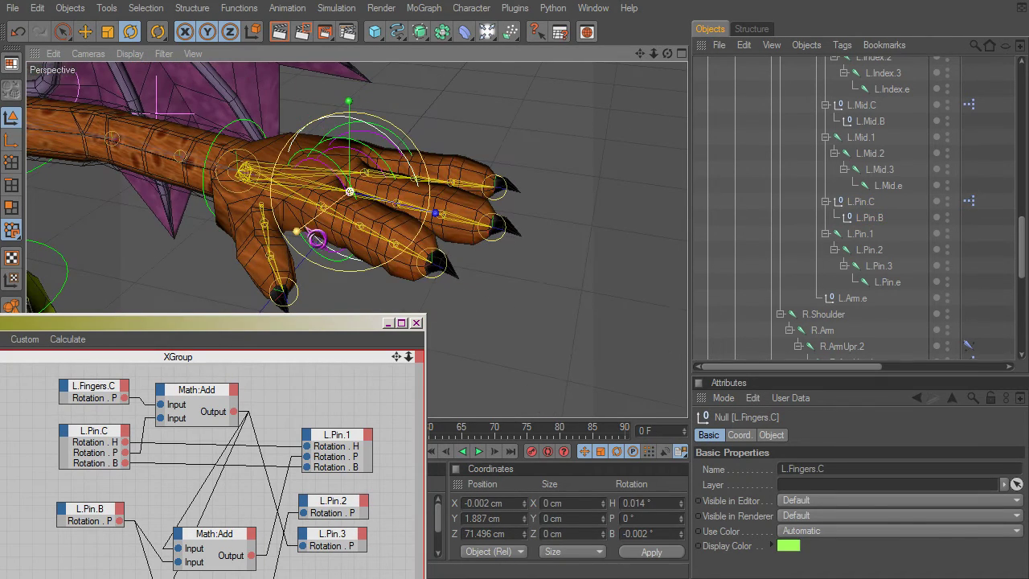
drag(317, 238, 553, 397)
key(ctrl+z)
alt+drag(259, 228, 305, 186)
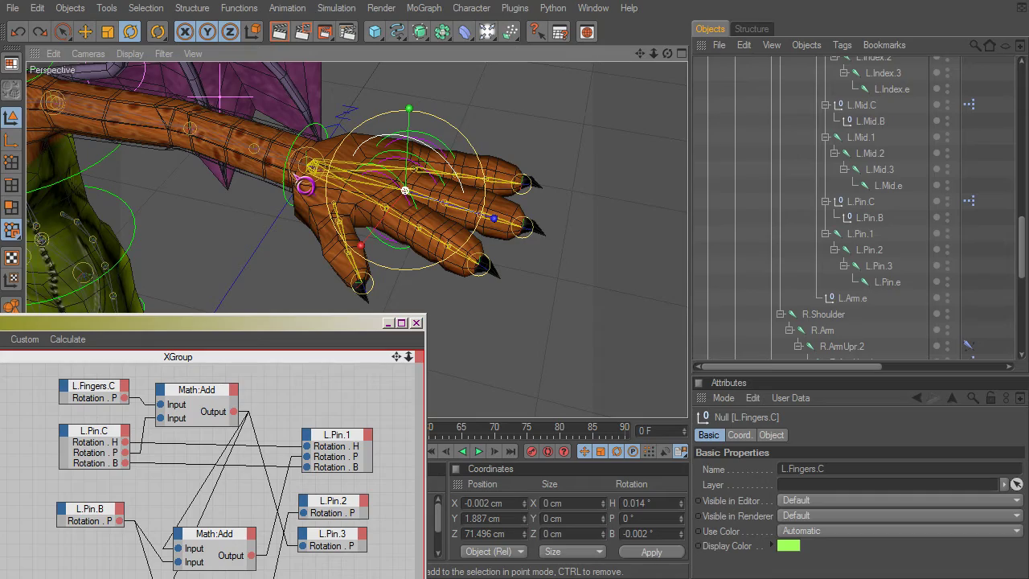
alt+drag(280, 156, 339, 448)
scroll(329, 166, down, 3)
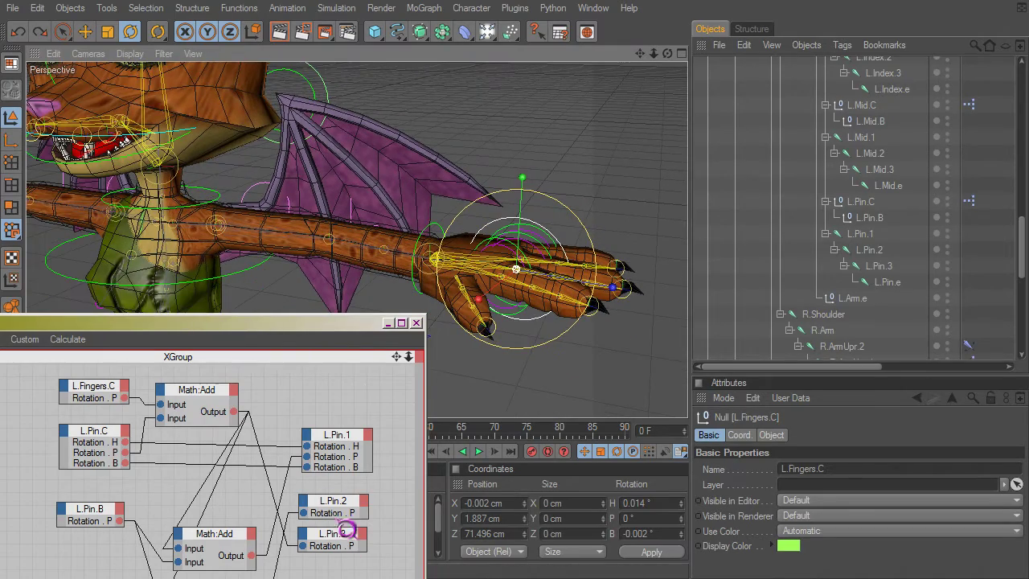
alt+drag(548, 313, 533, 394)
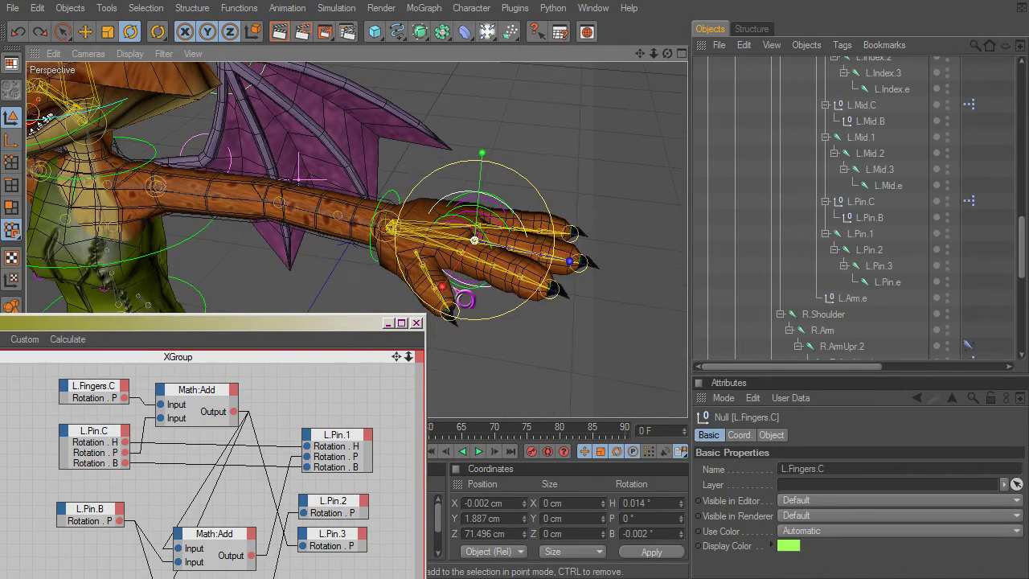
drag(445, 286, 536, 387)
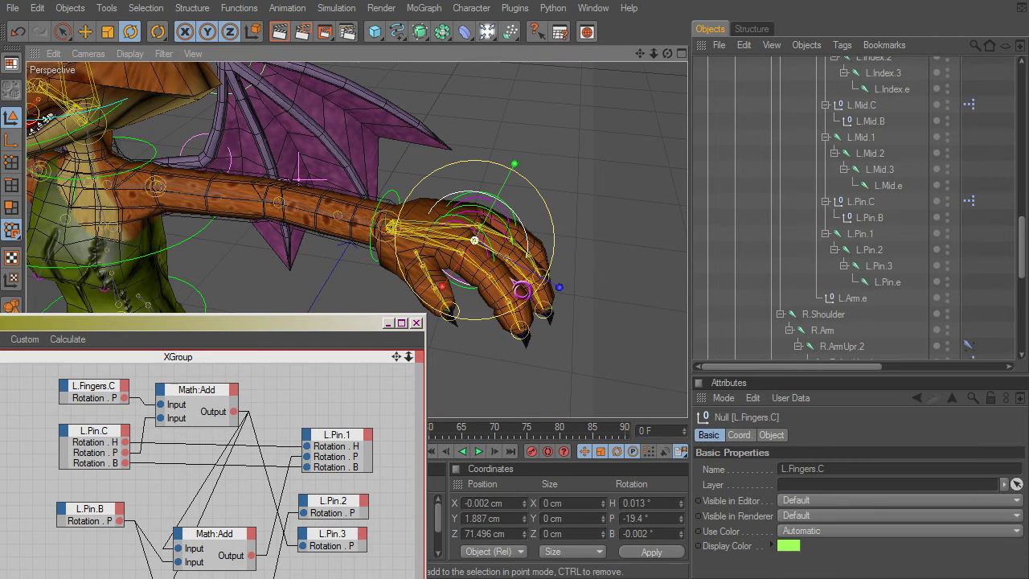
key(ctrl+z)
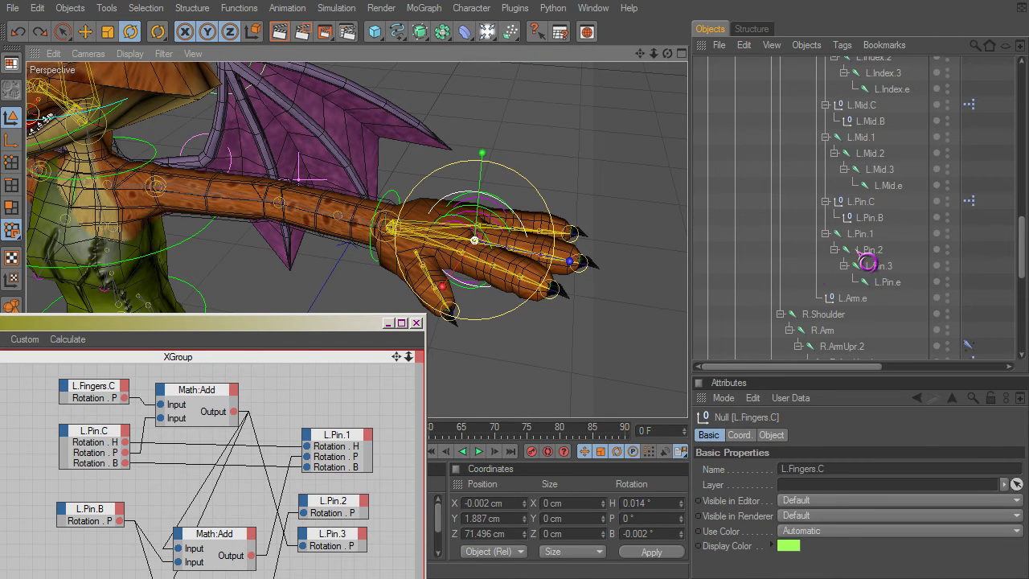
Try rotating L.Pin.C to a bank of about -6° to test the pinky, and undo the rotation
click(868, 235)
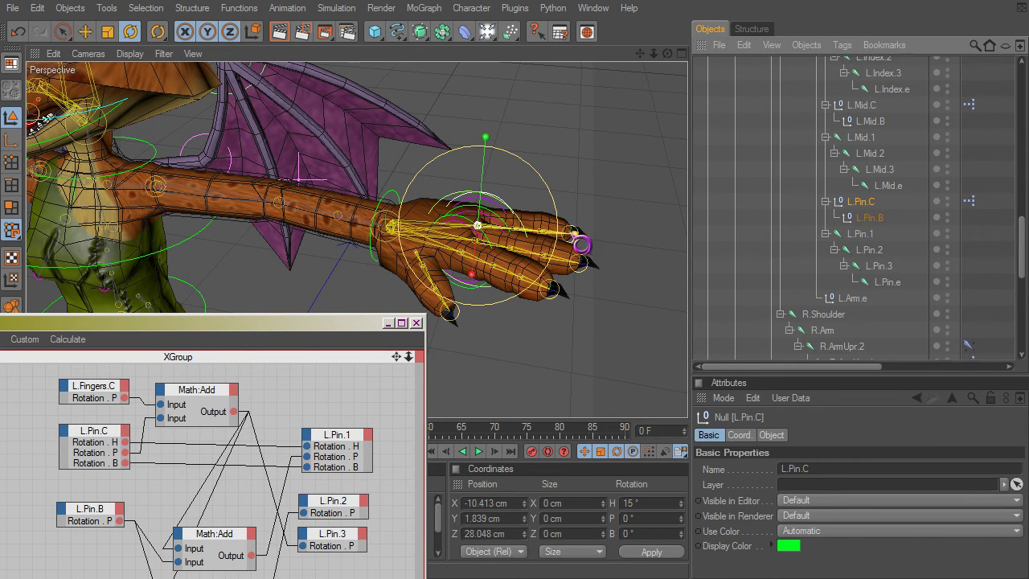
drag(531, 391, 529, 391)
alt+middle_drag(531, 391, 530, 391)
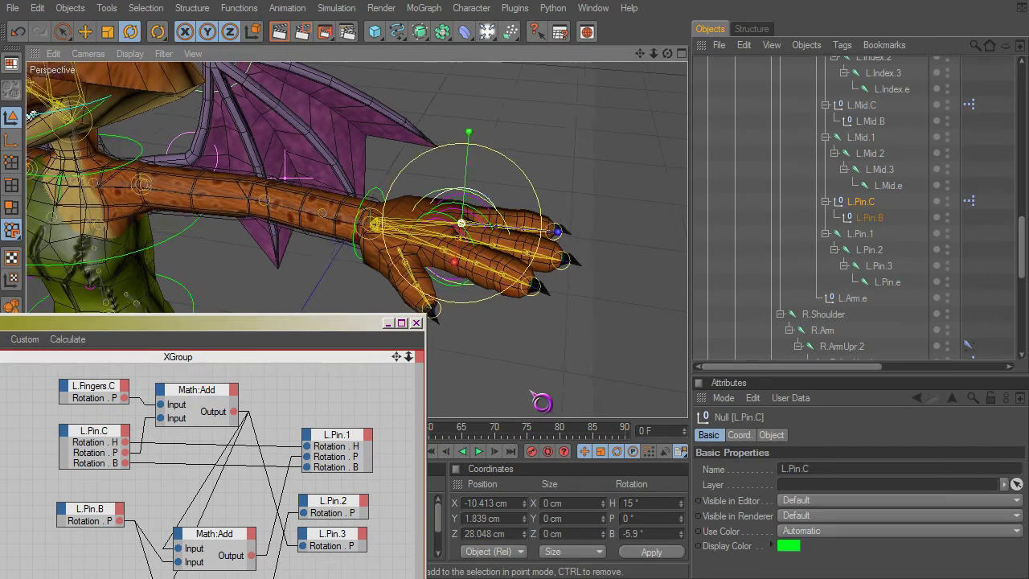
alt+right_drag(530, 391, 530, 391)
alt+middle_drag(530, 391, 525, 392)
alt+drag(526, 391, 530, 391)
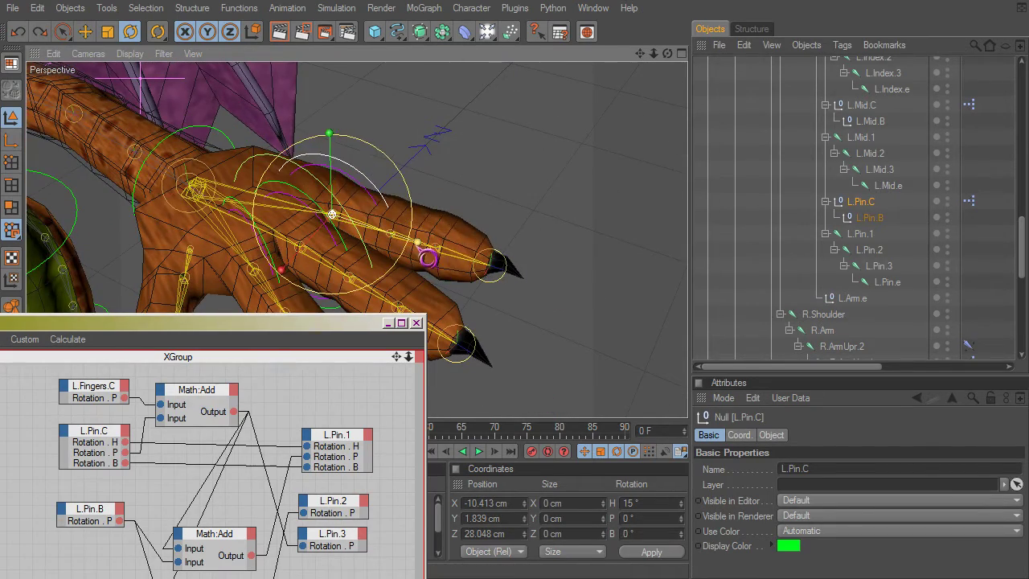
Try rotating L.Pin.C to a bank of -20° to test the pinky, and undo the trial rotations
drag(415, 244, 474, 258)
key(ctrl+z)
mouse_move(383, 180)
mouse_down()
mouse_move(353, 204)
mouse_move(378, 185)
mouse_up()
key(ctrl+z)
drag(430, 255, 515, 280)
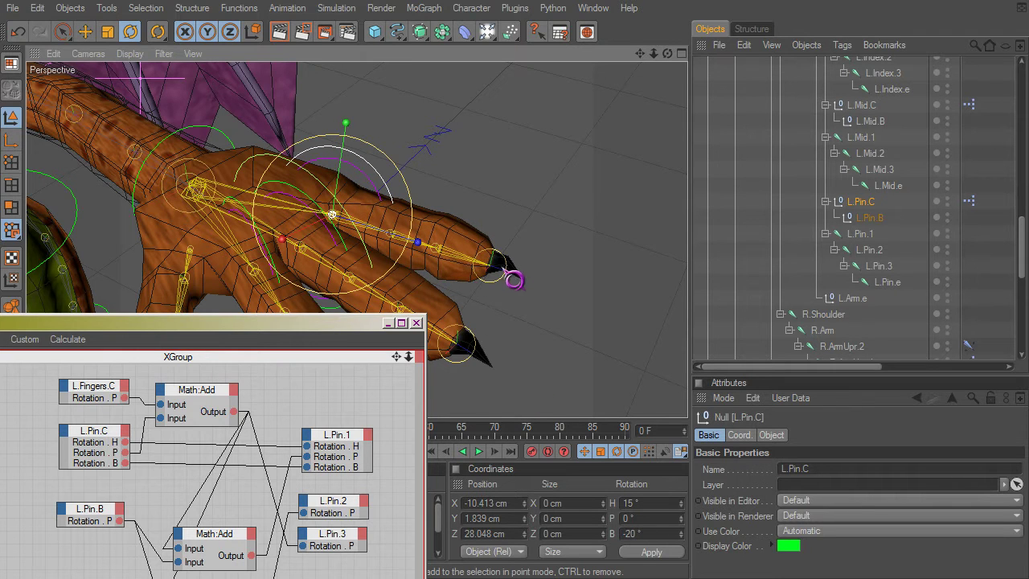
key(ctrl+z)
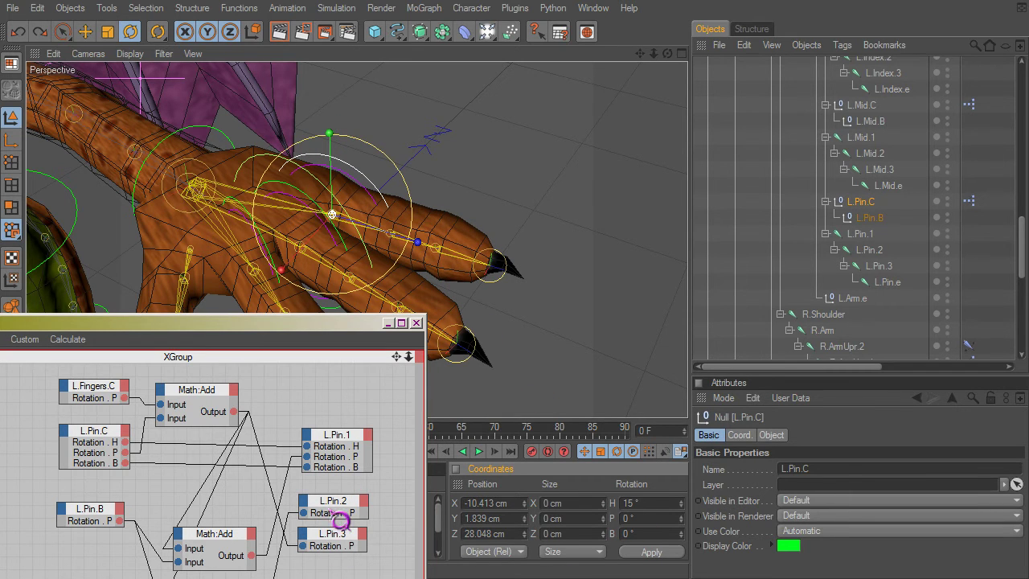
Move the wing controller L.Wing.C to about X 37.9 cm, Y 34.4 cm, Z 10.1 cm
alt+right_drag(398, 209, 542, 397)
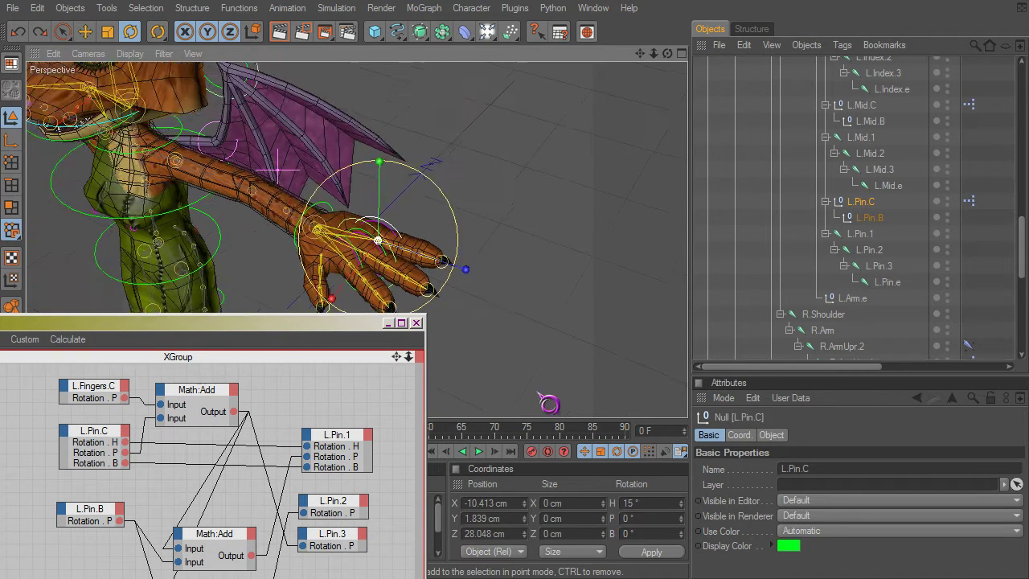
alt+middle_drag(542, 397, 637, 500)
alt+drag(474, 257, 447, 180)
click(269, 143)
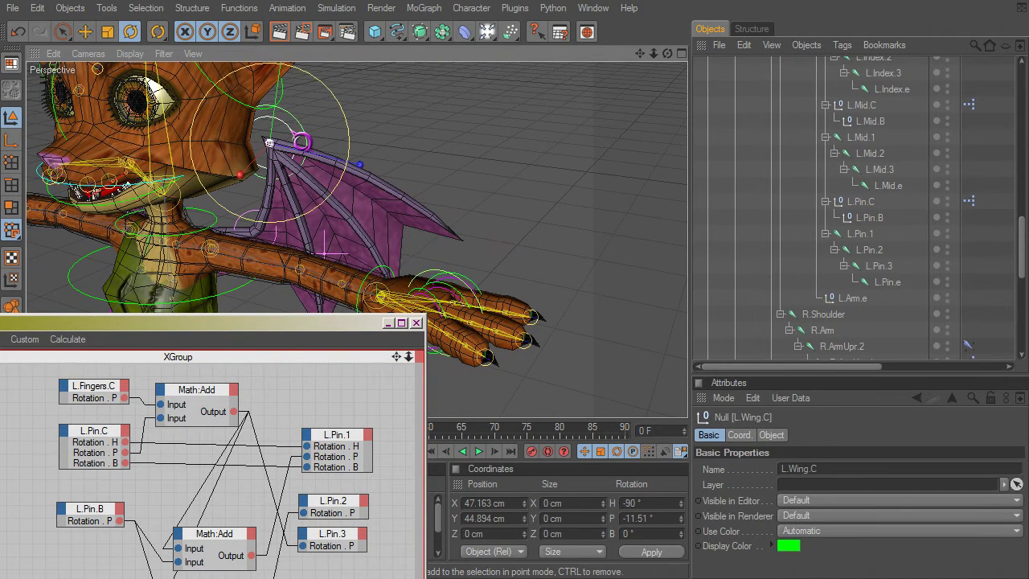
key(e)
mouse_move(543, 400)
alt+mouse_down()
mouse_move(531, 390)
mouse_move(541, 402)
alt+mouse_up()
alt+right_drag(532, 392, 532, 392)
mouse_move(531, 392)
alt+mouse_down()
mouse_move(319, 139)
mouse_move(532, 392)
alt+mouse_up()
alt+drag(311, 157, 541, 401)
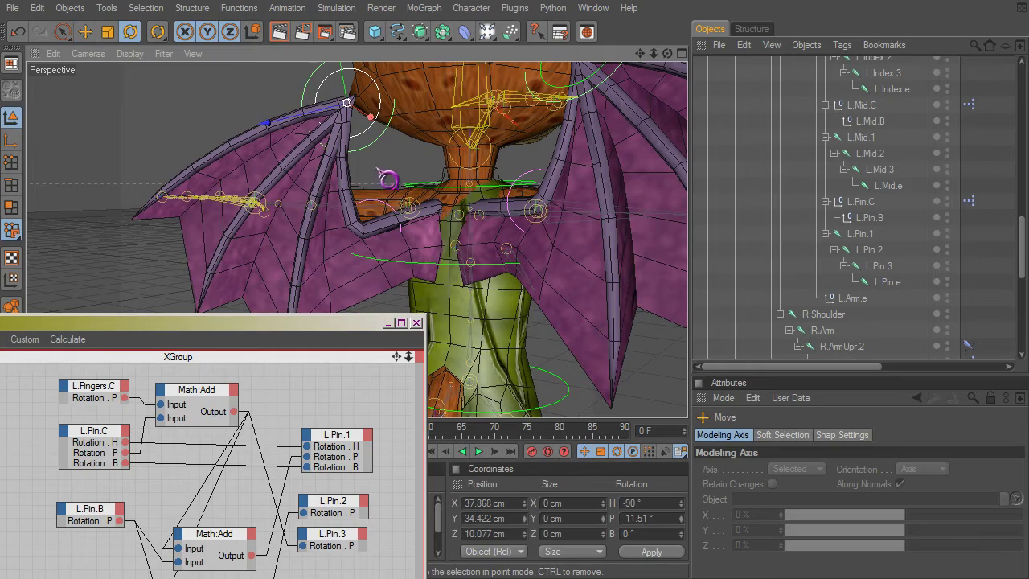
Try rotating L.Wing.C to a heading of about -72°, pitch -3° and bank -10°, and undo the trial rotations
drag(374, 150, 410, 106)
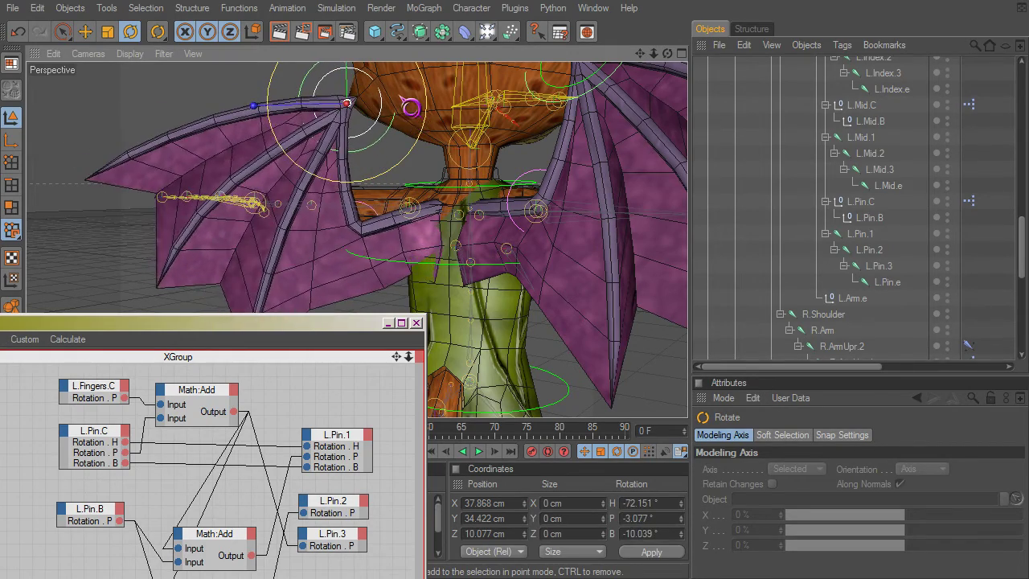
alt+drag(487, 321, 524, 397)
drag(383, 126, 381, 102)
key(ctrl+z)
key(ctrl+z)
Rotate L.WingLimbs.C to fold the left wing's limbs to a heading of about -11°, pitch -4° and bank 31°
alt+drag(526, 366, 554, 387)
drag(389, 98, 392, 119)
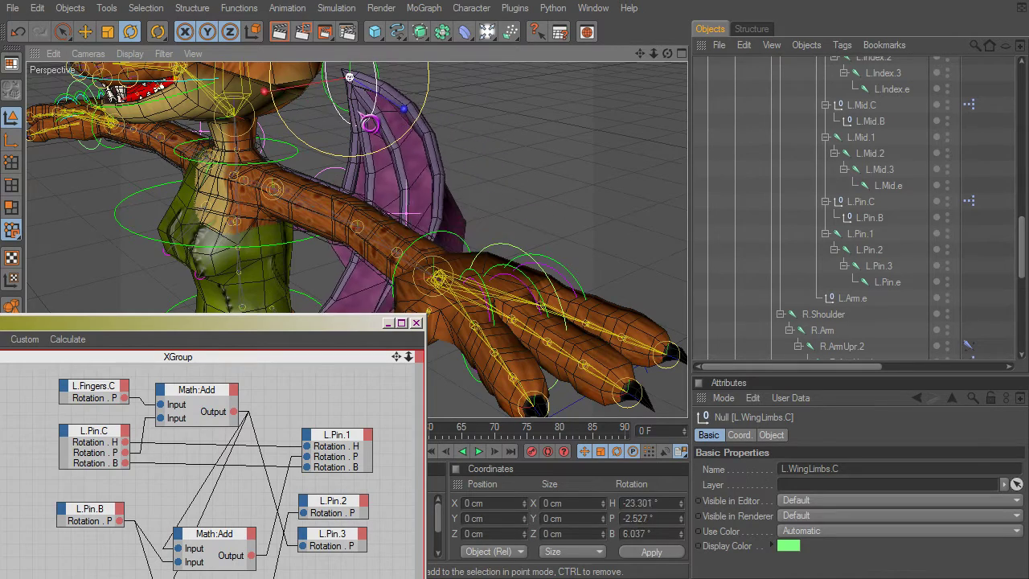
drag(369, 122, 418, 71)
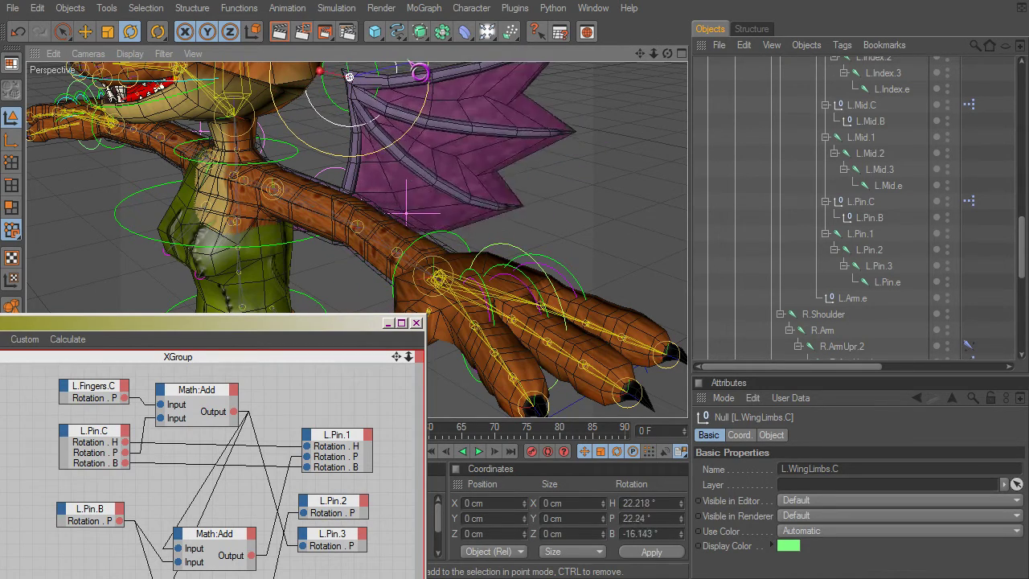
mouse_move(407, 213)
mouse_down()
mouse_move(391, 214)
mouse_move(407, 213)
mouse_up()
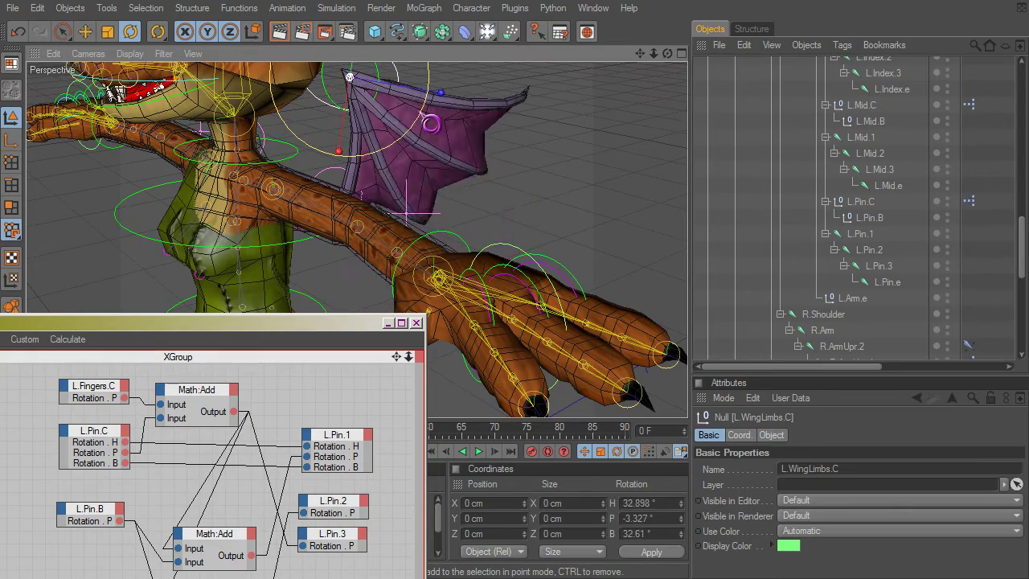
drag(423, 115, 372, 125)
Frame the character's upper body from the front with both arms and wings in view, and render the viewport
alt+middle_drag(511, 407, 534, 392)
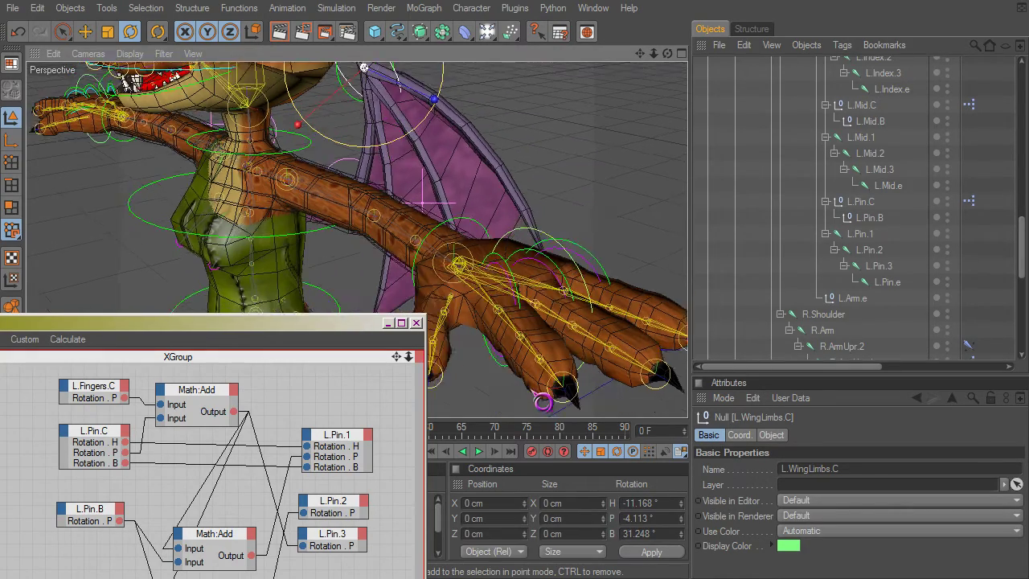
alt+drag(533, 392, 534, 392)
alt+right_drag(533, 392, 532, 392)
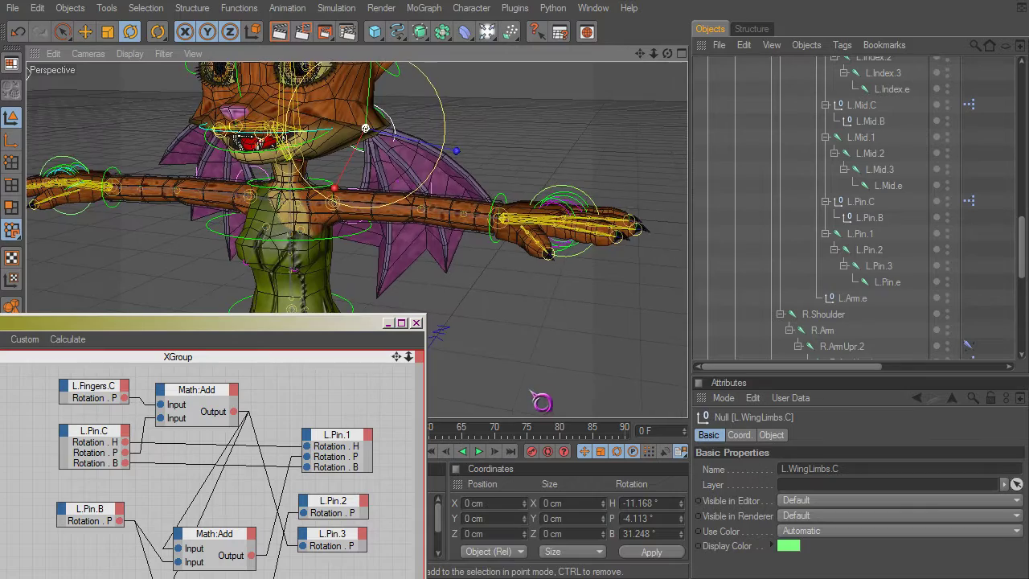
alt+drag(542, 401, 544, 405)
key(ctrl+r)
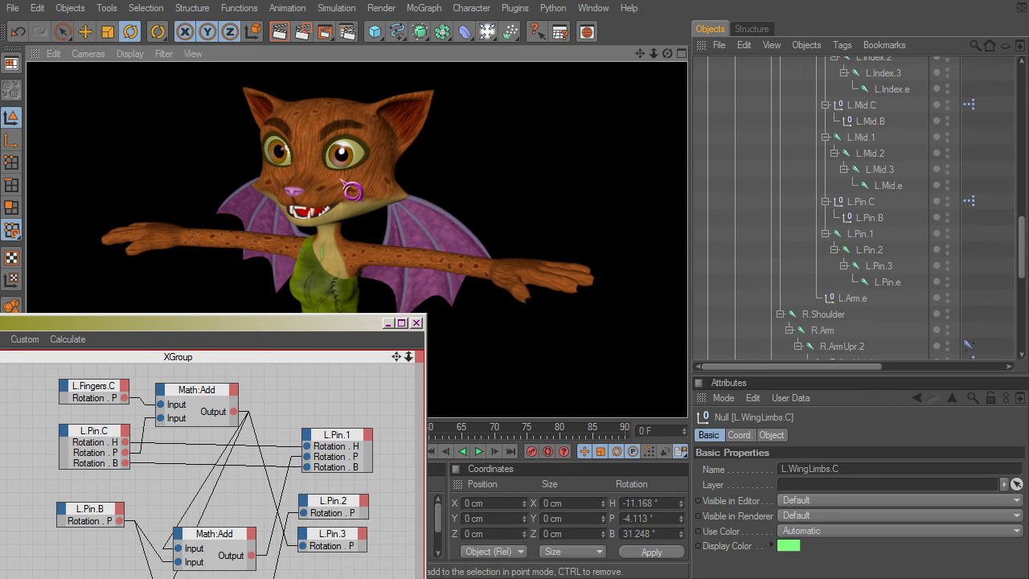
Move the XPresso editor window off the viewport to uncover the rendered character
drag(276, 323, 301, 260)
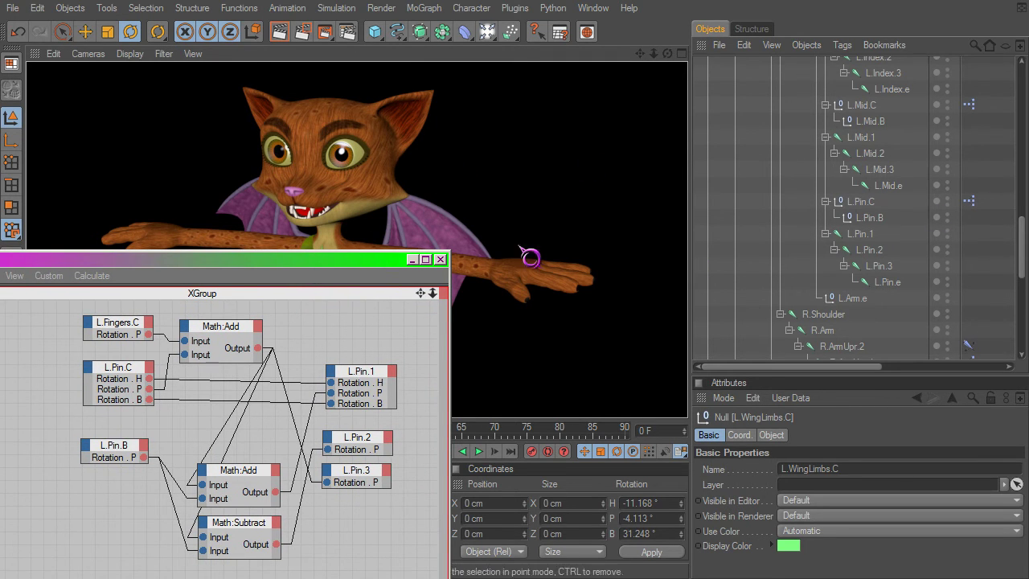
mouse_move(342, 260)
mouse_down()
mouse_move(331, 230)
mouse_move(317, 260)
mouse_move(352, 266)
mouse_move(347, 282)
mouse_move(350, 270)
mouse_up()
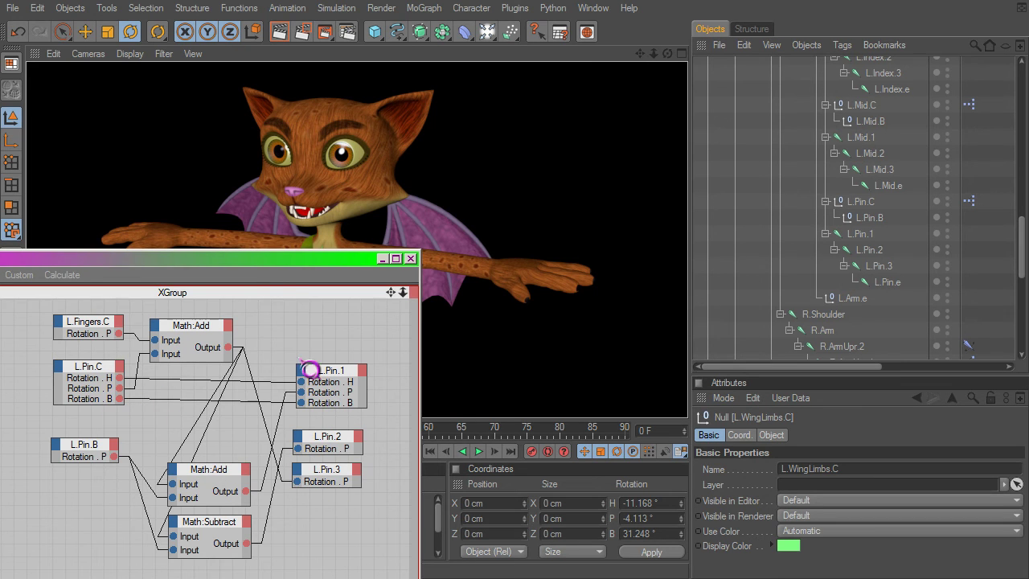
drag(277, 262, 315, 472)
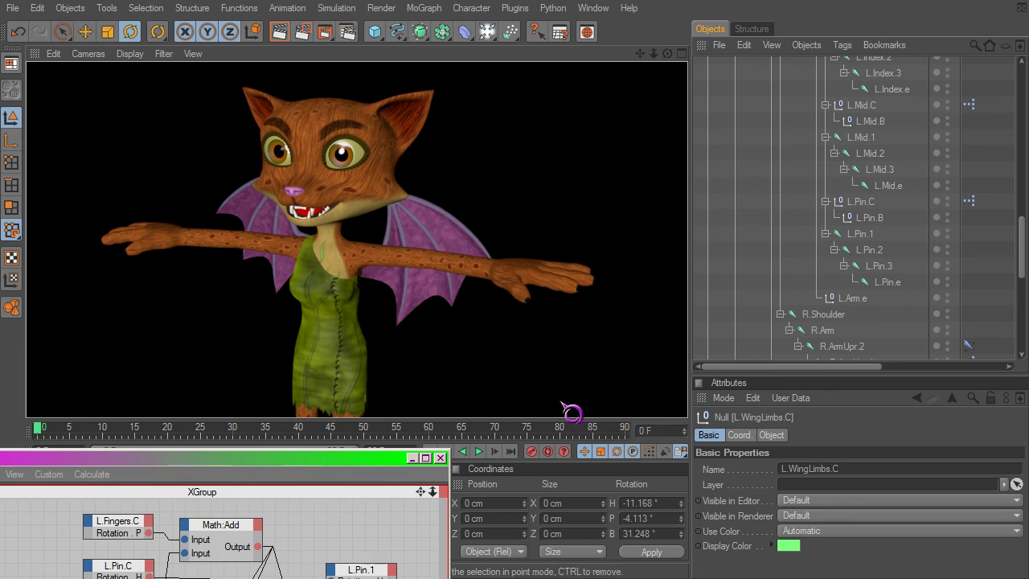